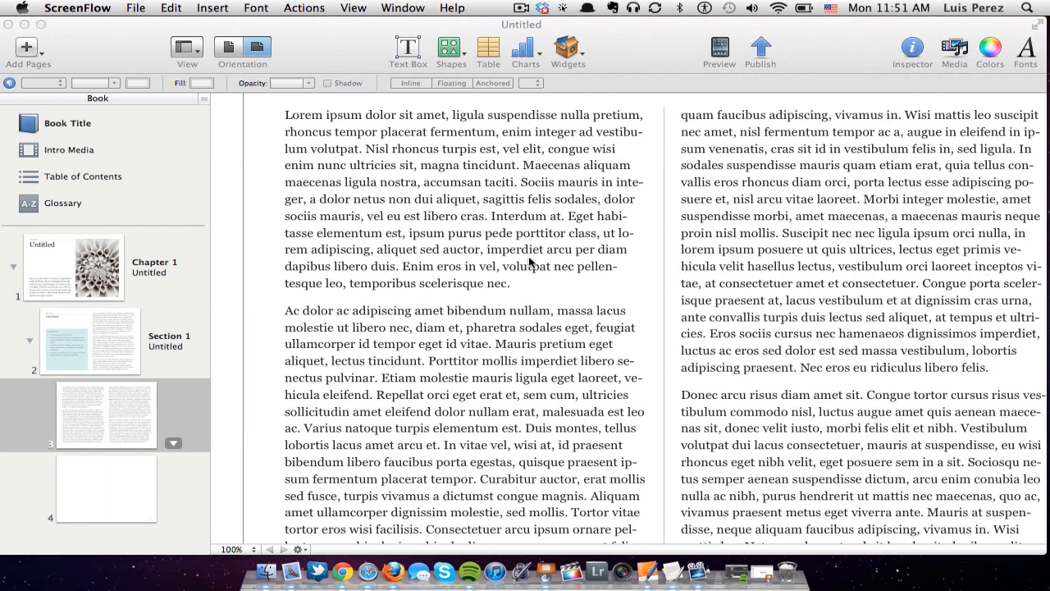
Insert a Review widget on page 3 and place it at the top of the page's second text column
click(581, 56)
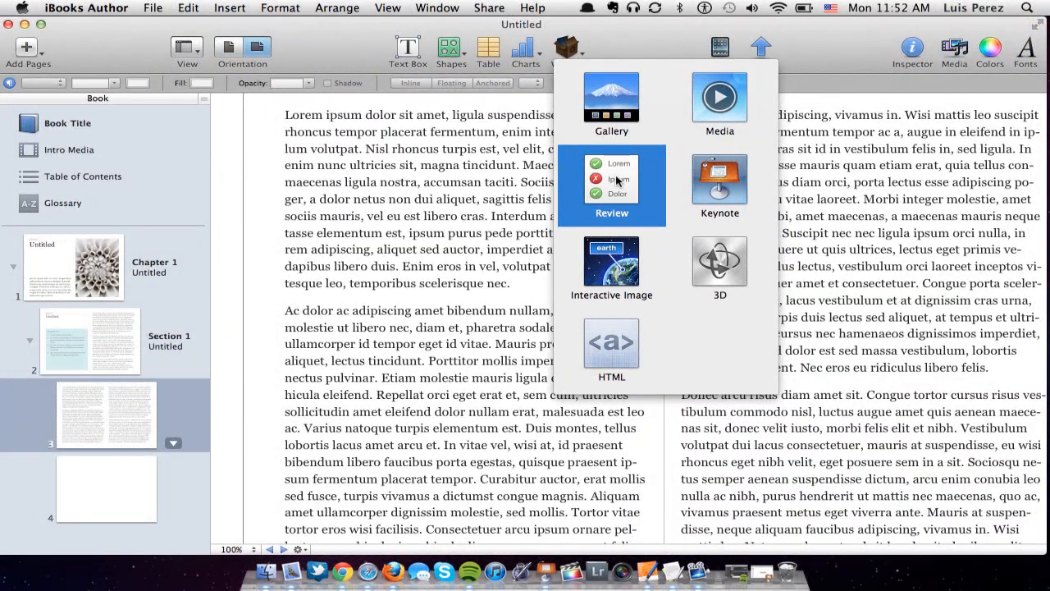
click(579, 52)
click(582, 54)
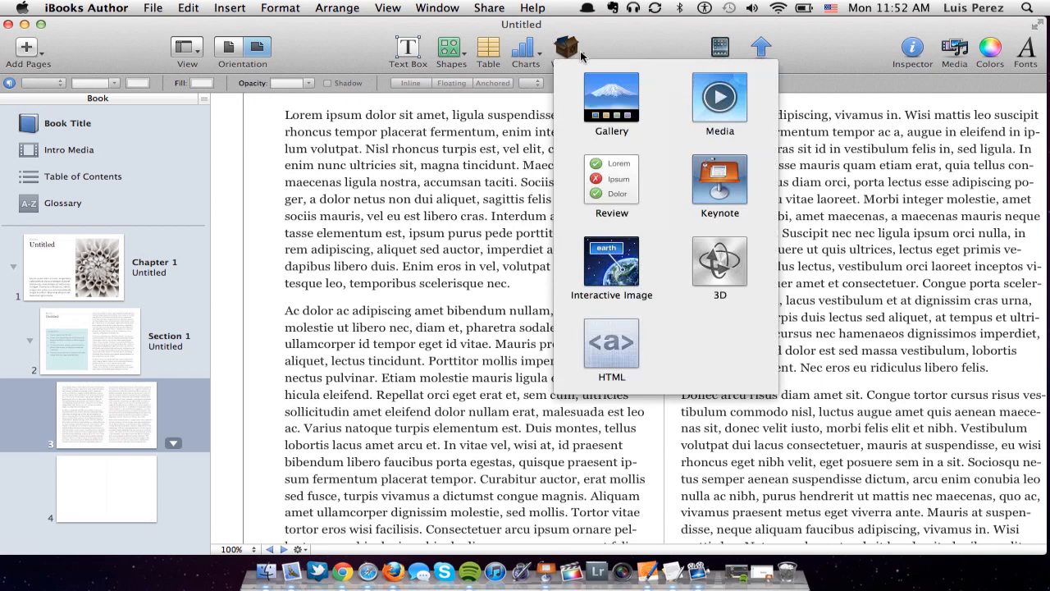
click(612, 172)
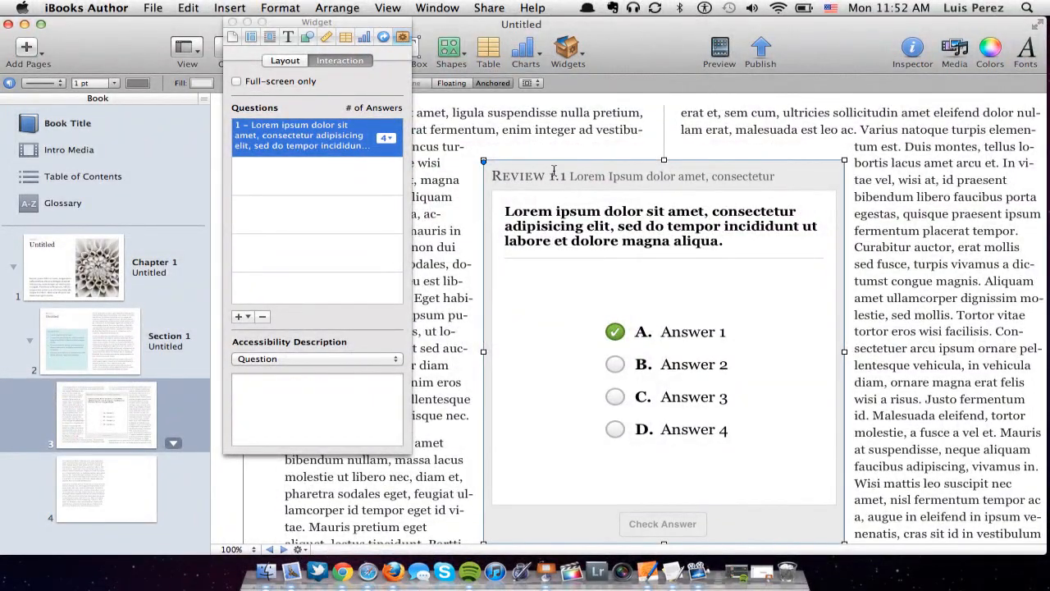
drag(554, 170, 751, 121)
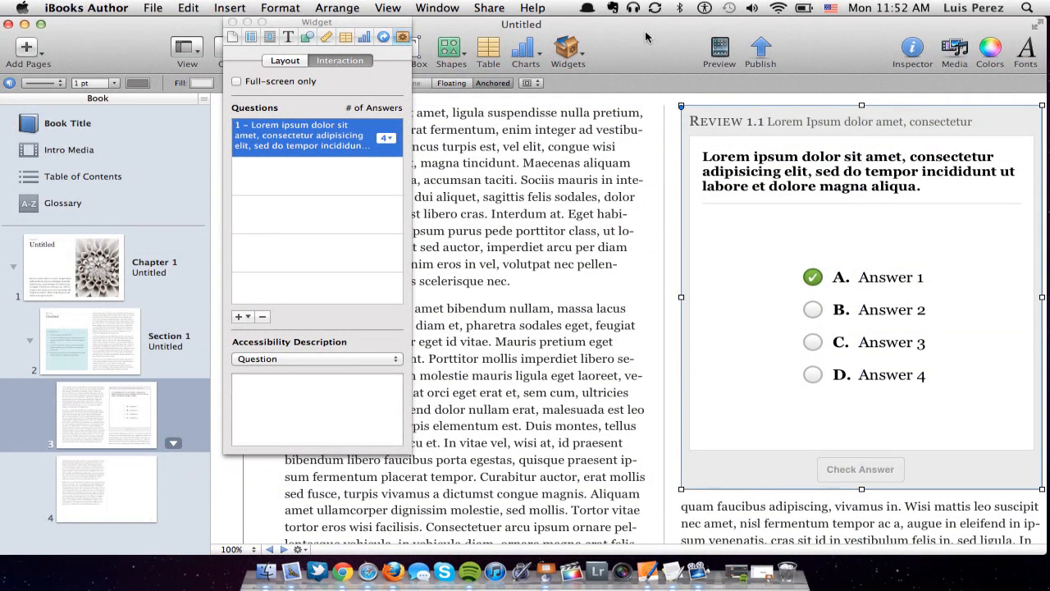
Keep Review as the widget's label style and replace its placeholder title with "Review Widget"
drag(646, 38, 627, 38)
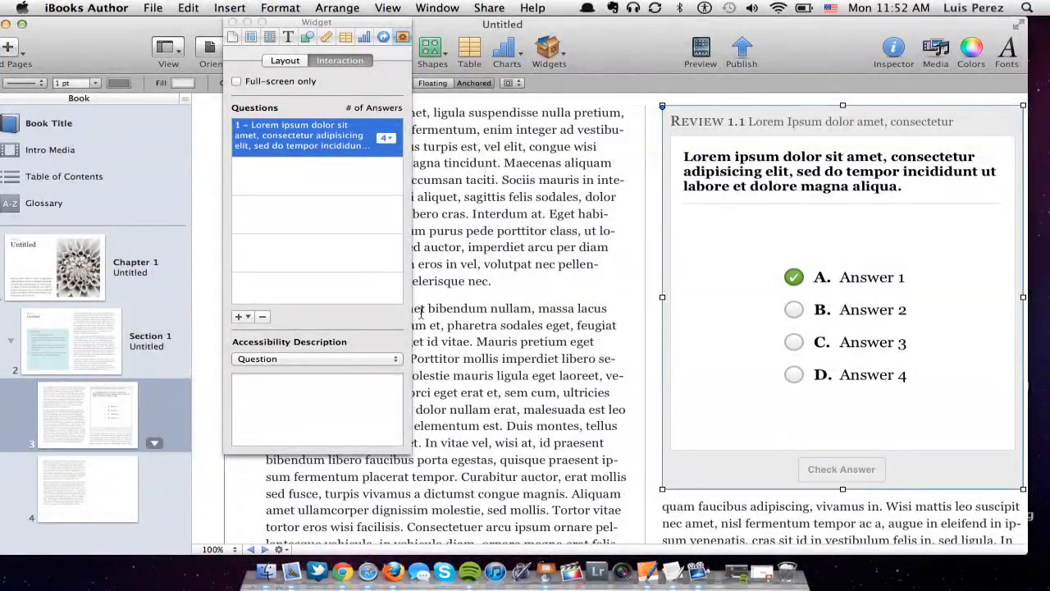
click(226, 549)
click(225, 520)
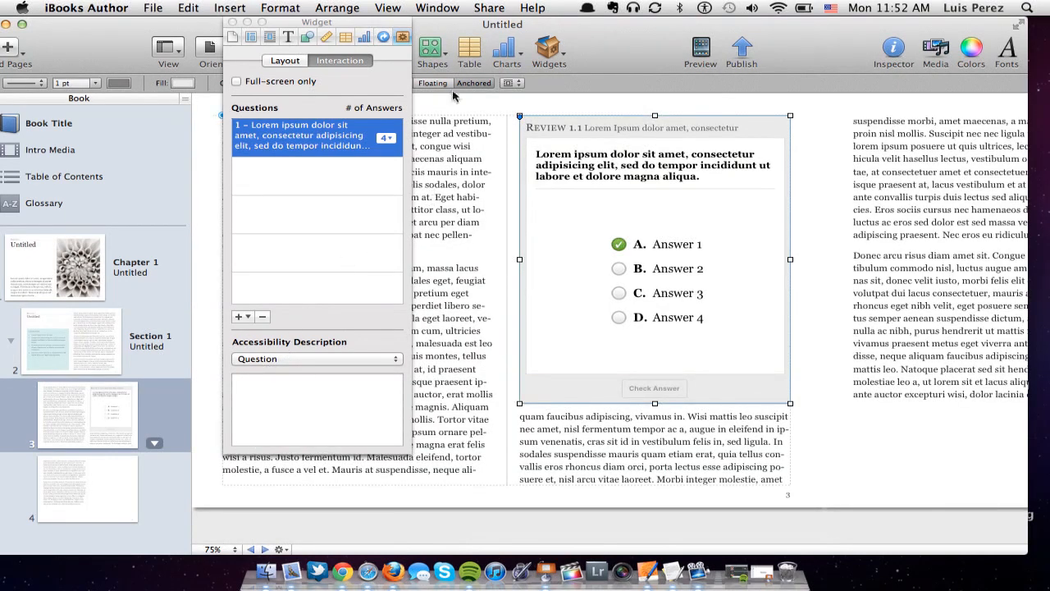
drag(398, 24, 426, 117)
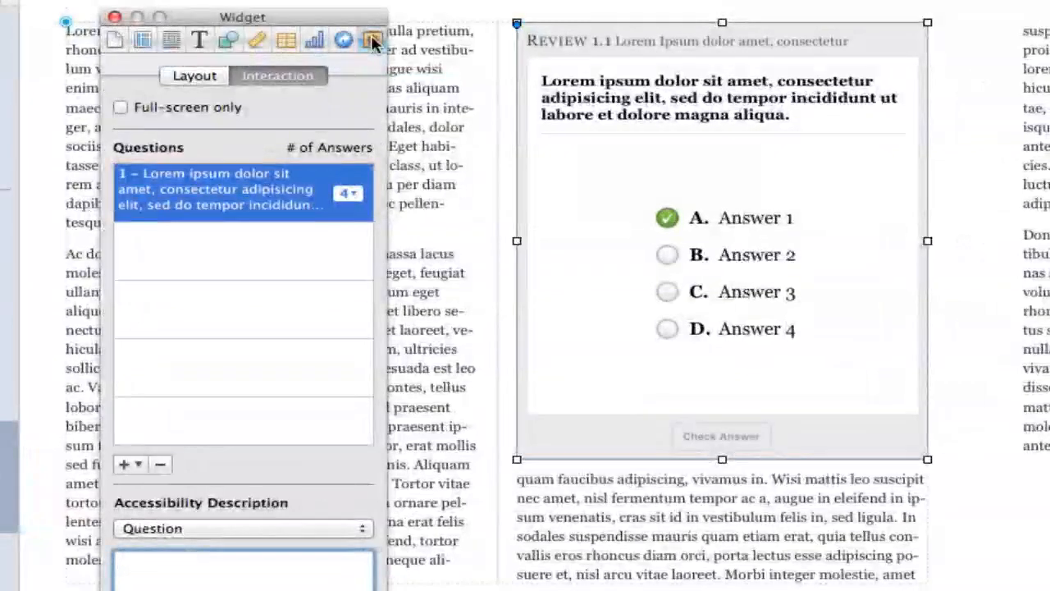
click(195, 72)
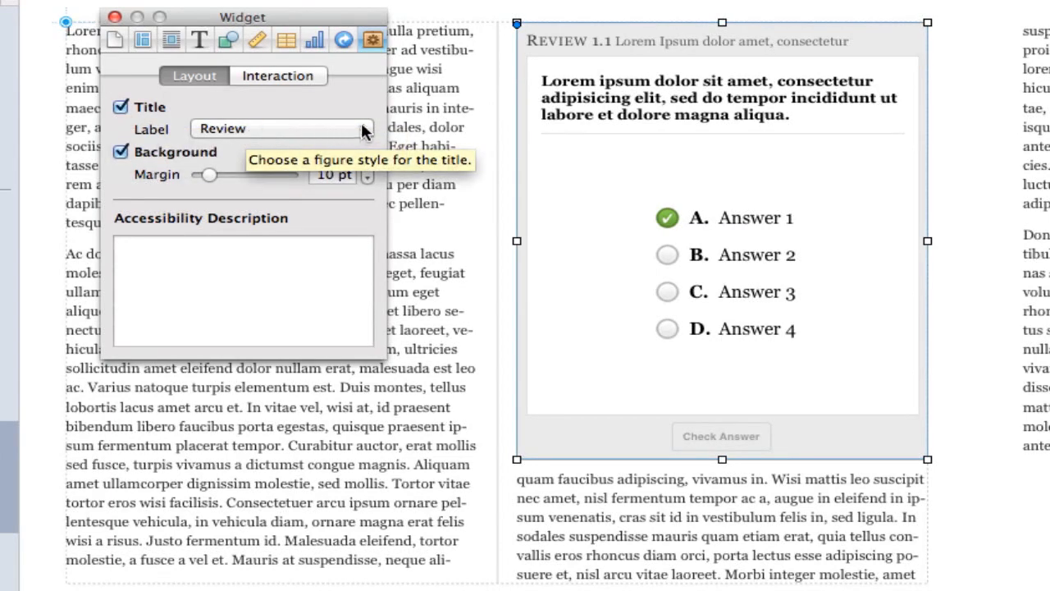
click(363, 129)
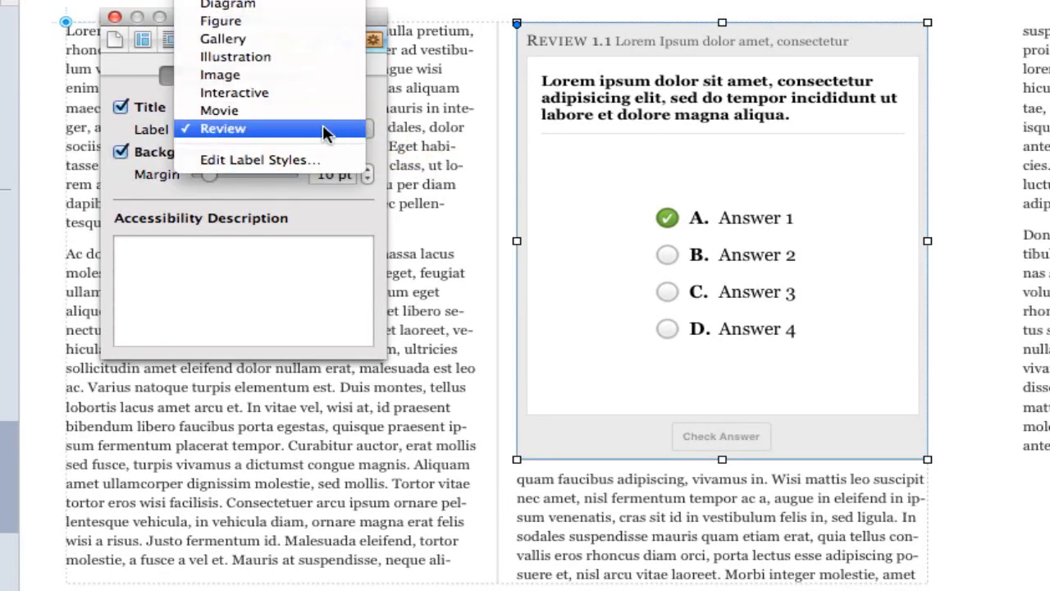
click(331, 132)
double_click(640, 46)
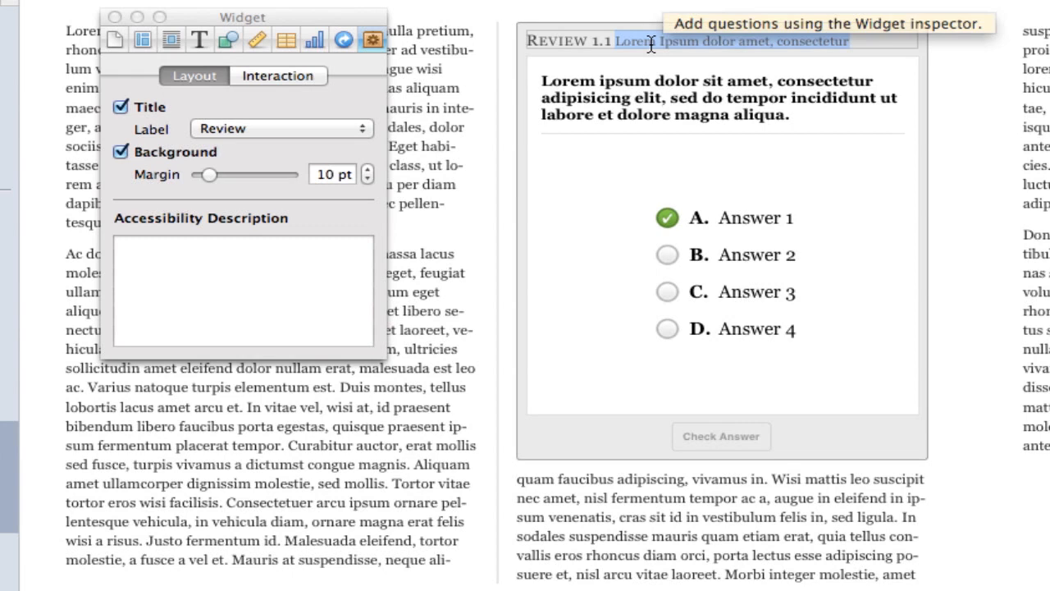
text(Review Widget)
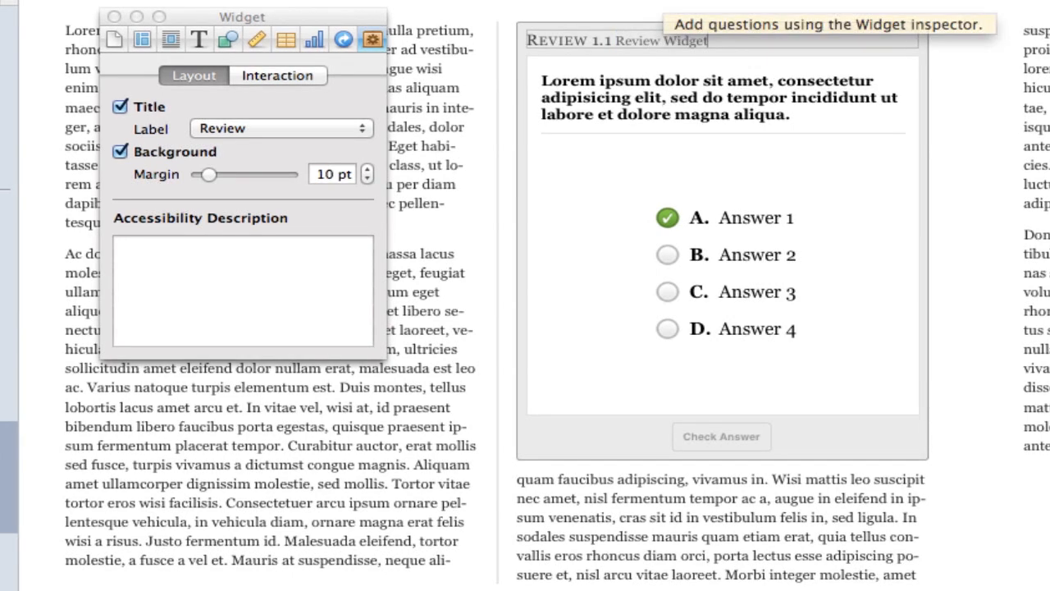
Try the Review widget without its background, and turn the background back on
click(639, 110)
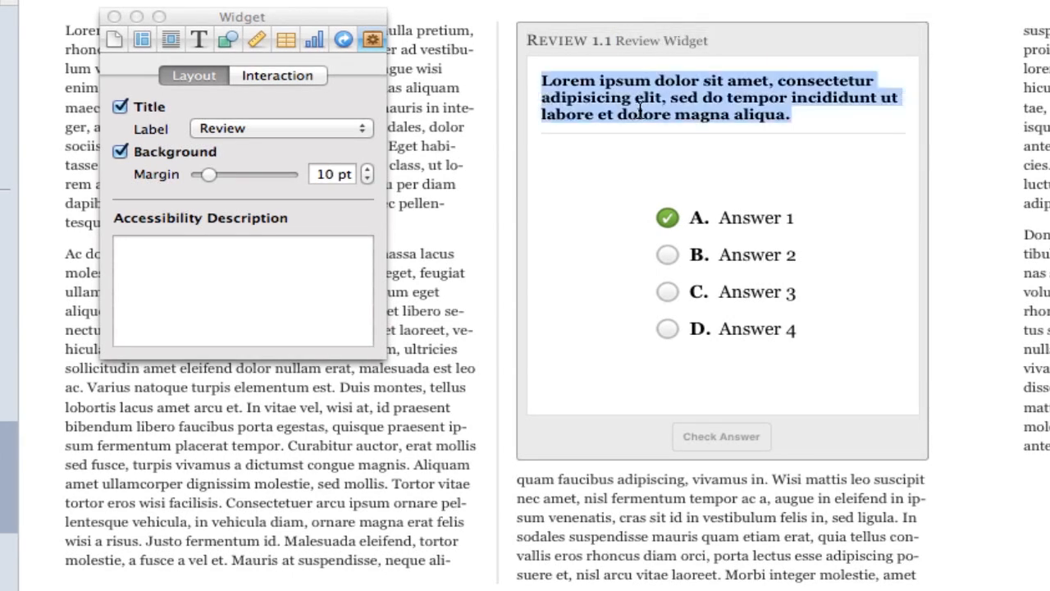
click(119, 151)
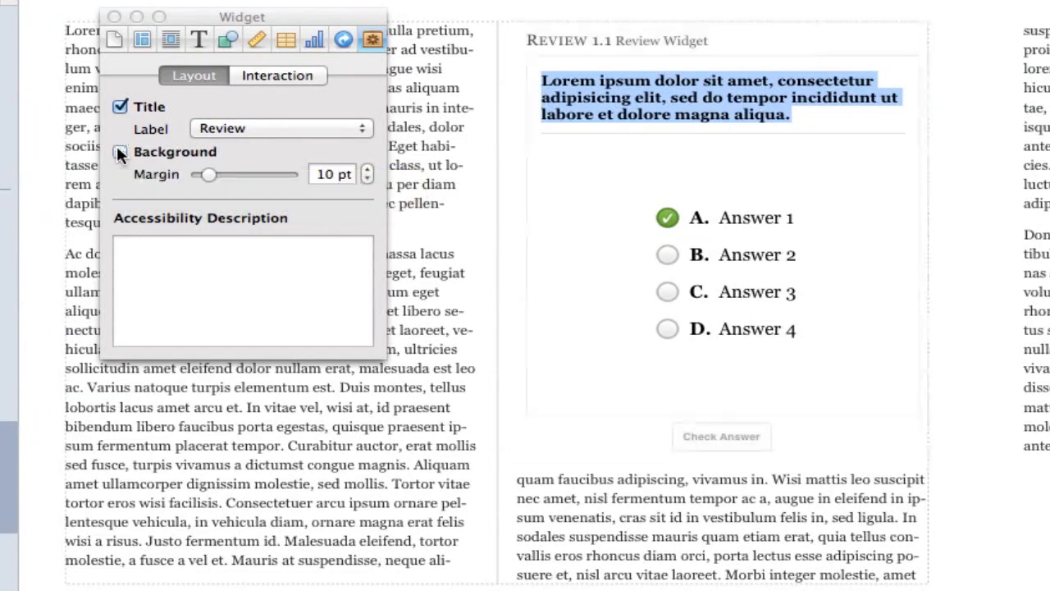
click(119, 152)
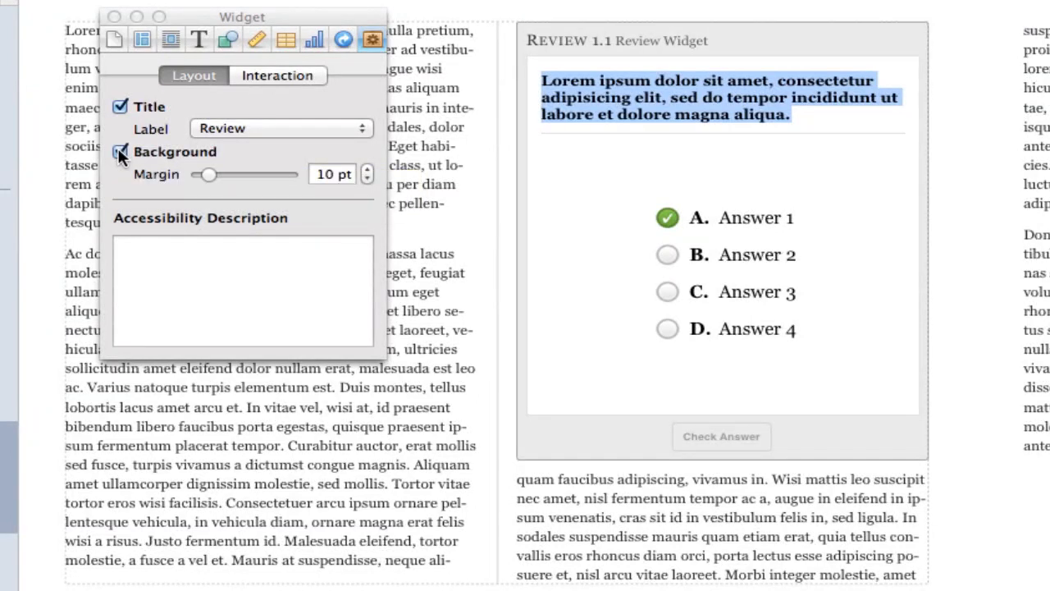
Enter "Review widget for Unit 1" as the accessibility description for the whole widget
click(133, 242)
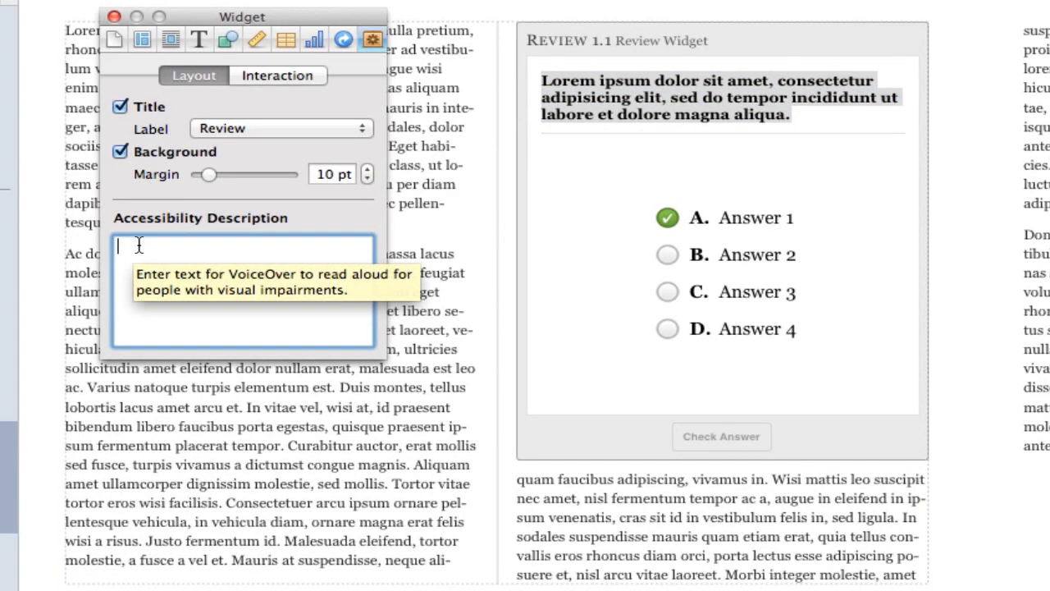
text(Revie)
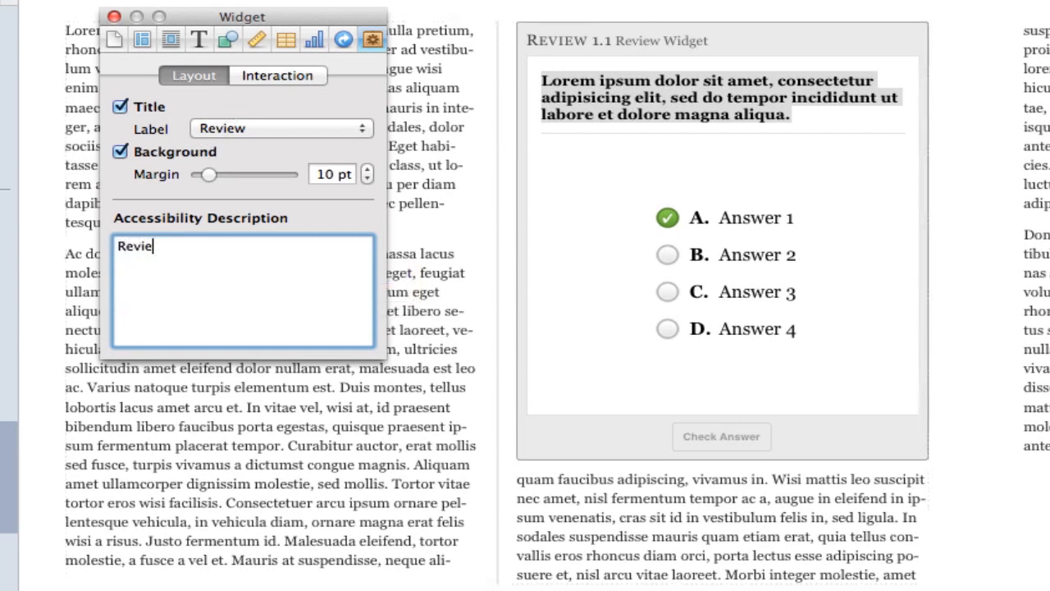
text(w widget for Unit 1)
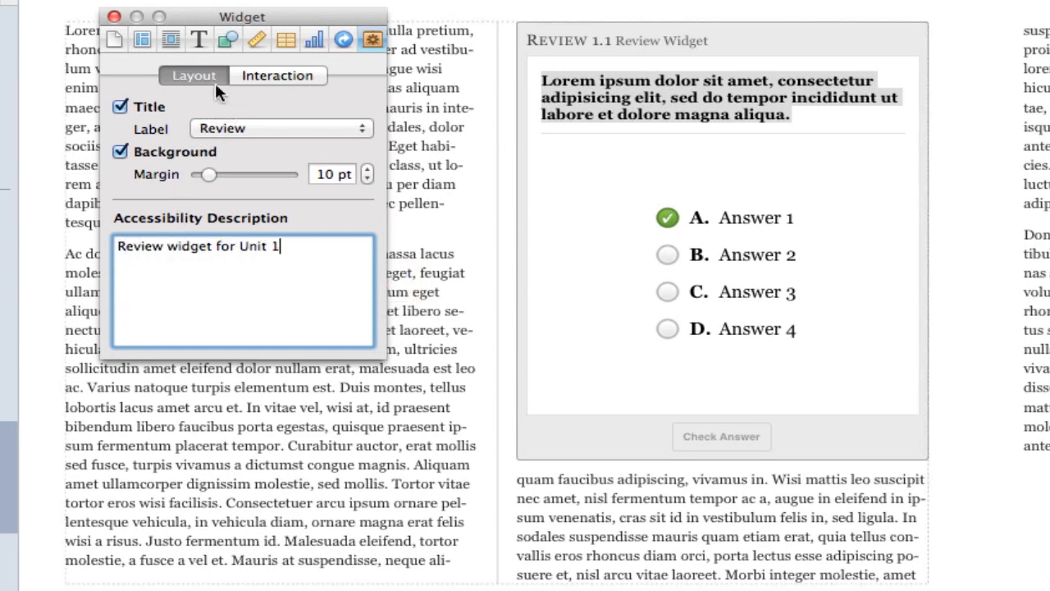
Open the widget's interaction settings and examine the question types that can be added
click(275, 75)
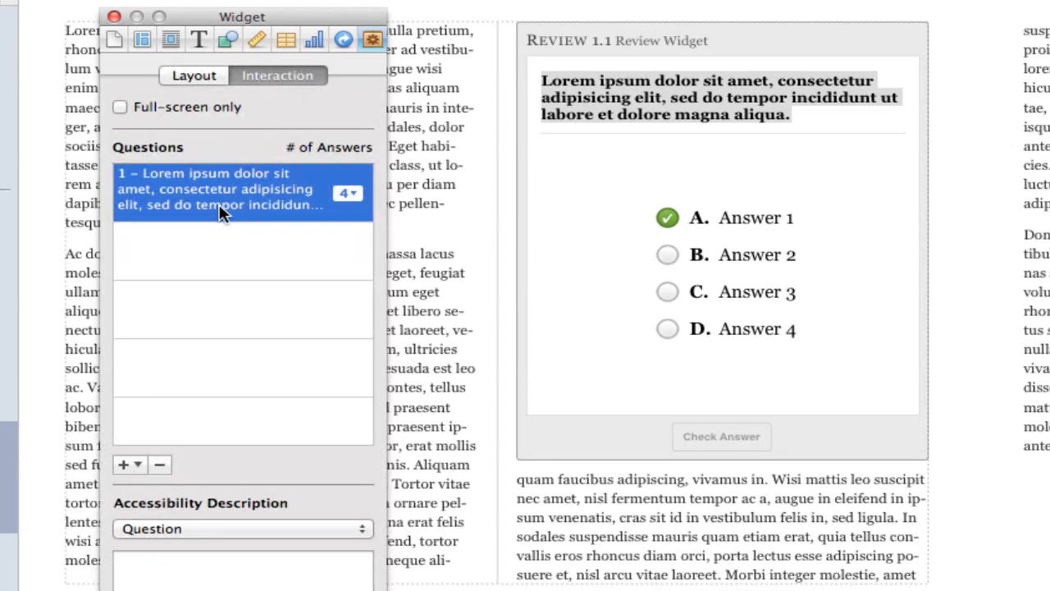
click(135, 465)
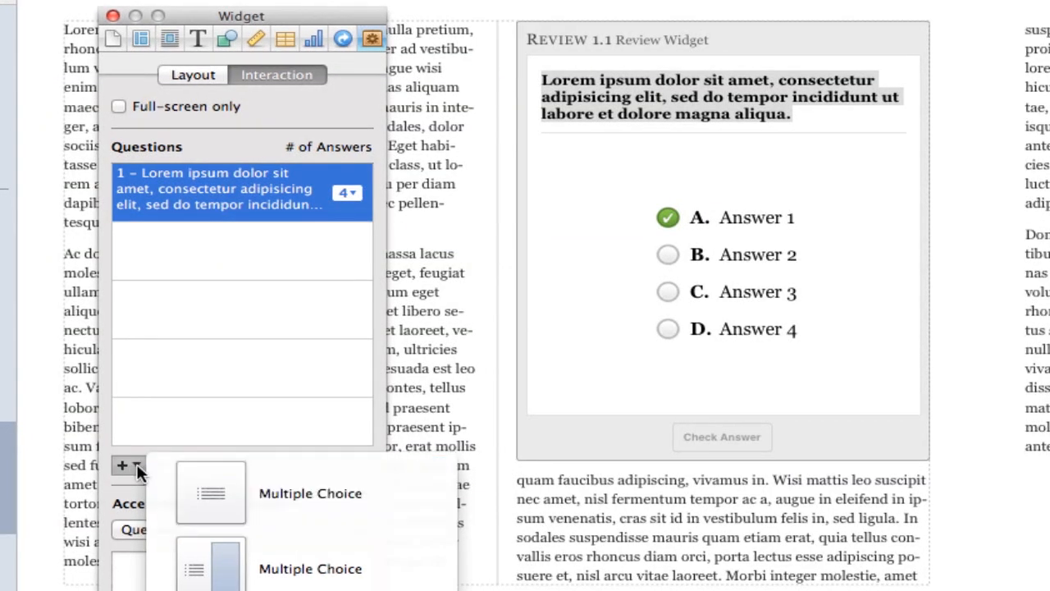
click(230, 402)
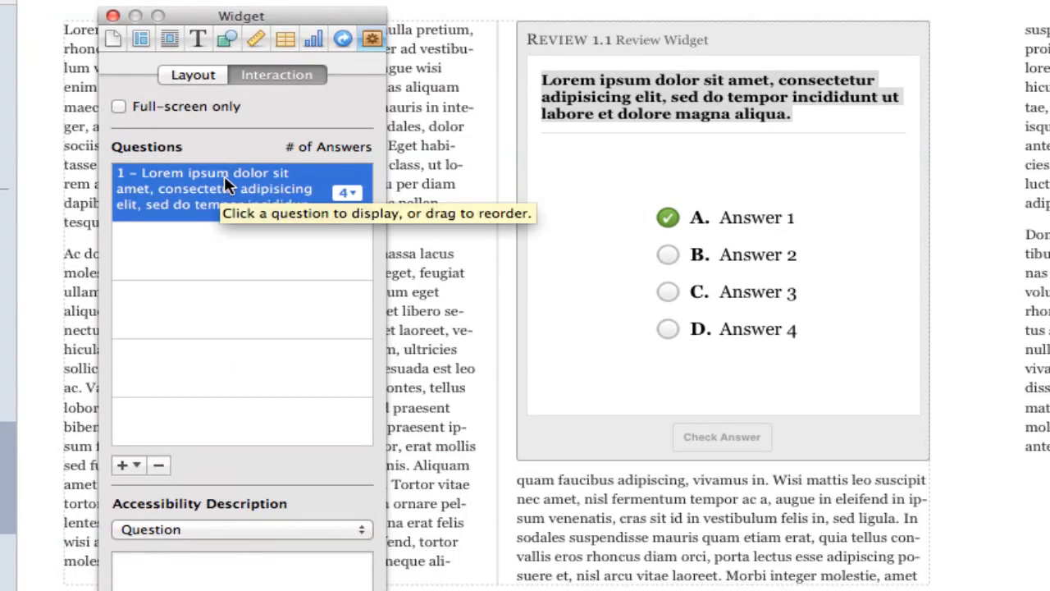
Set the first question's number of answers to 3, trying 2 answers along the way
click(349, 193)
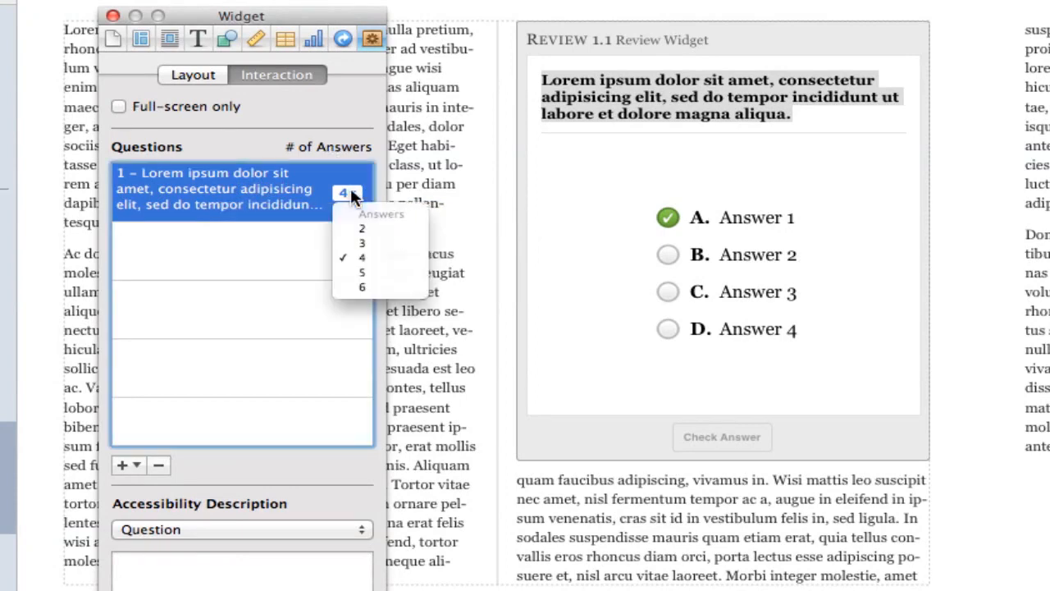
click(360, 244)
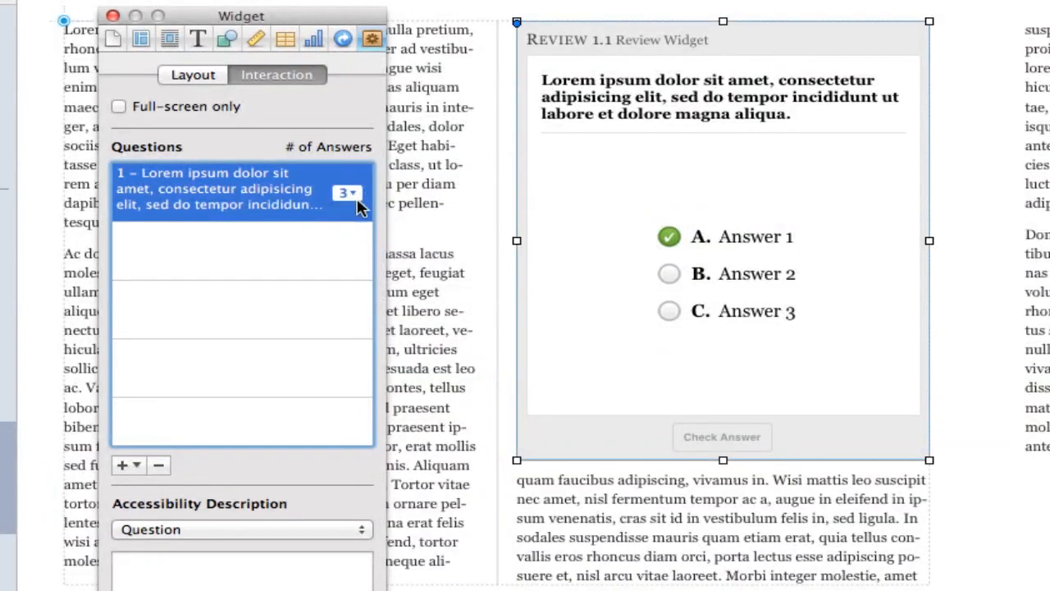
click(354, 192)
click(362, 228)
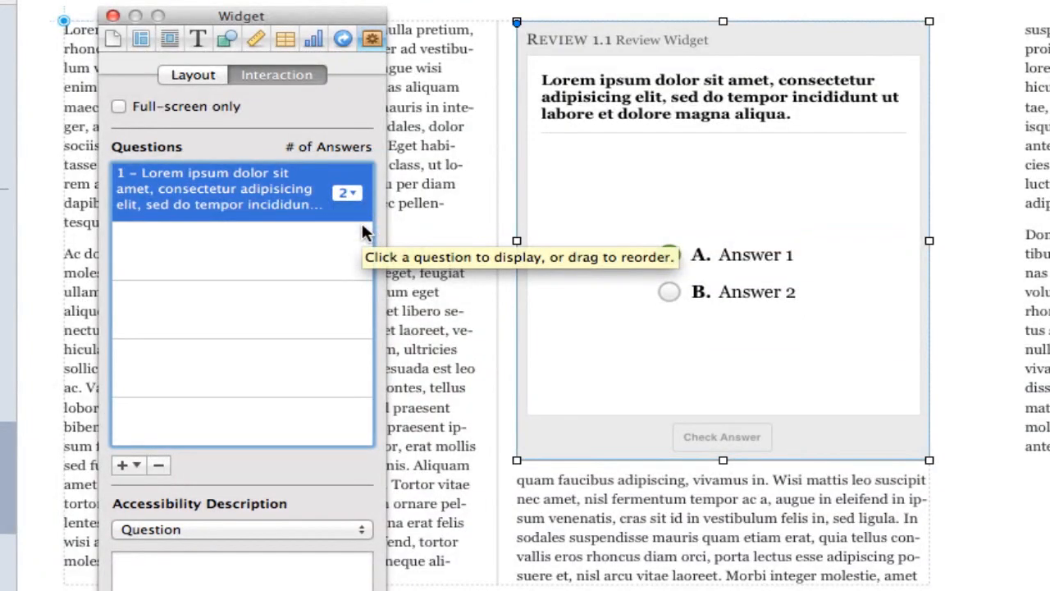
click(351, 192)
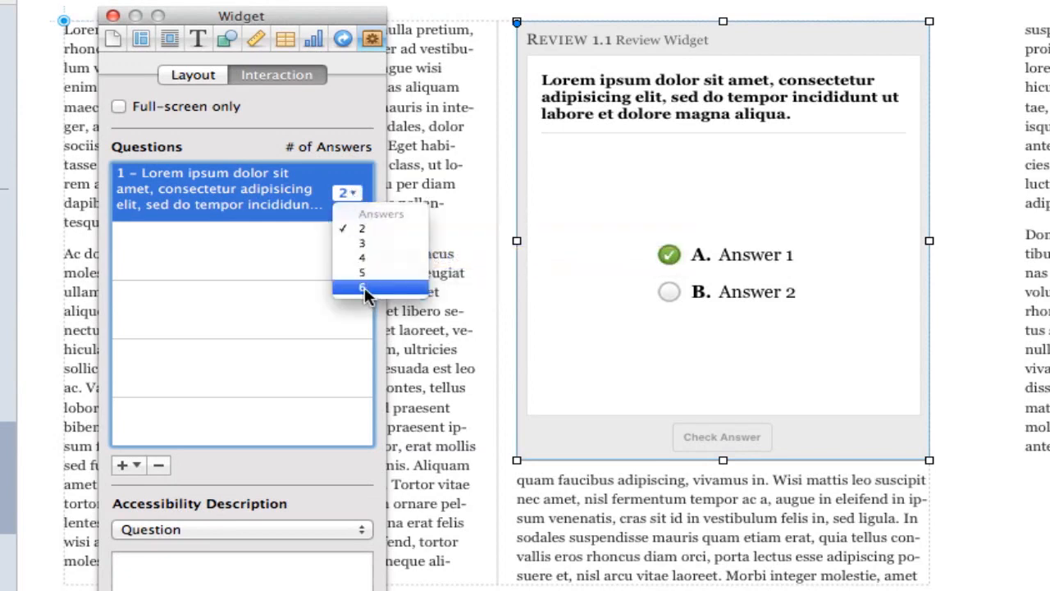
click(295, 277)
click(350, 193)
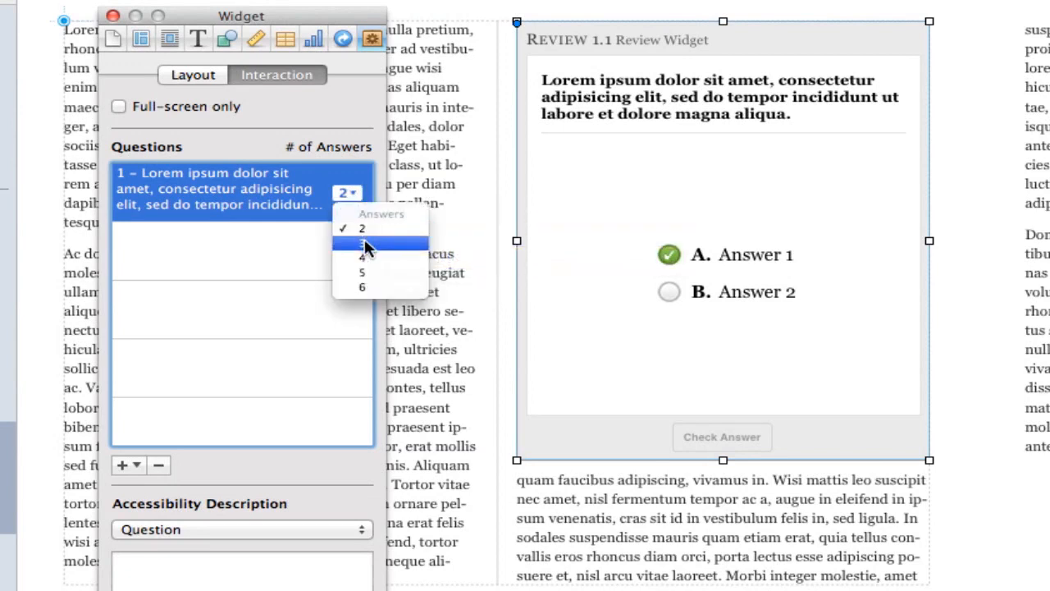
click(364, 240)
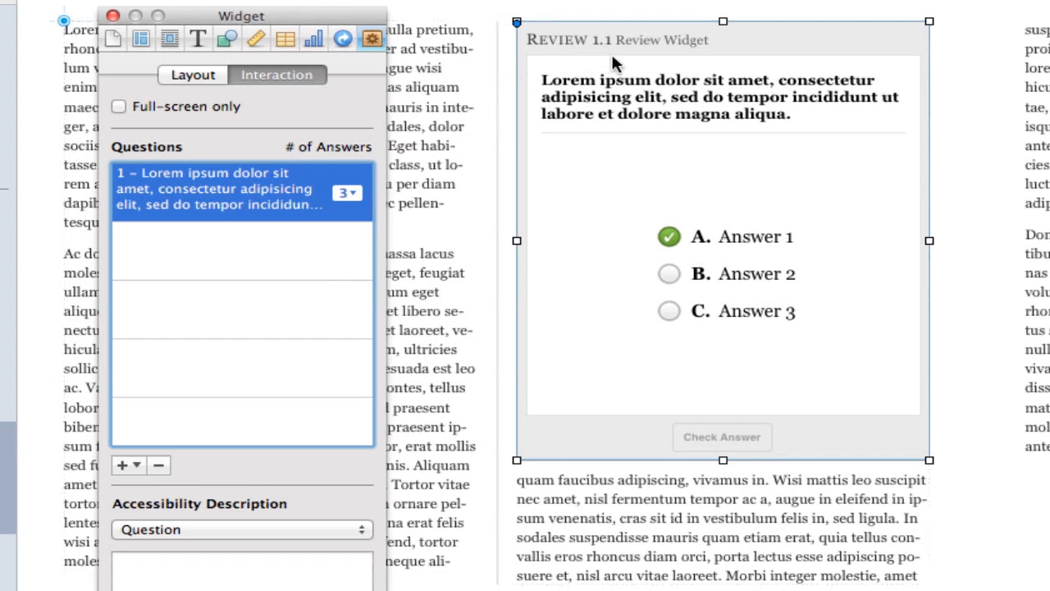
Replace the placeholder question text in the Review widget with "What color is the sky?"
triple_click(620, 96)
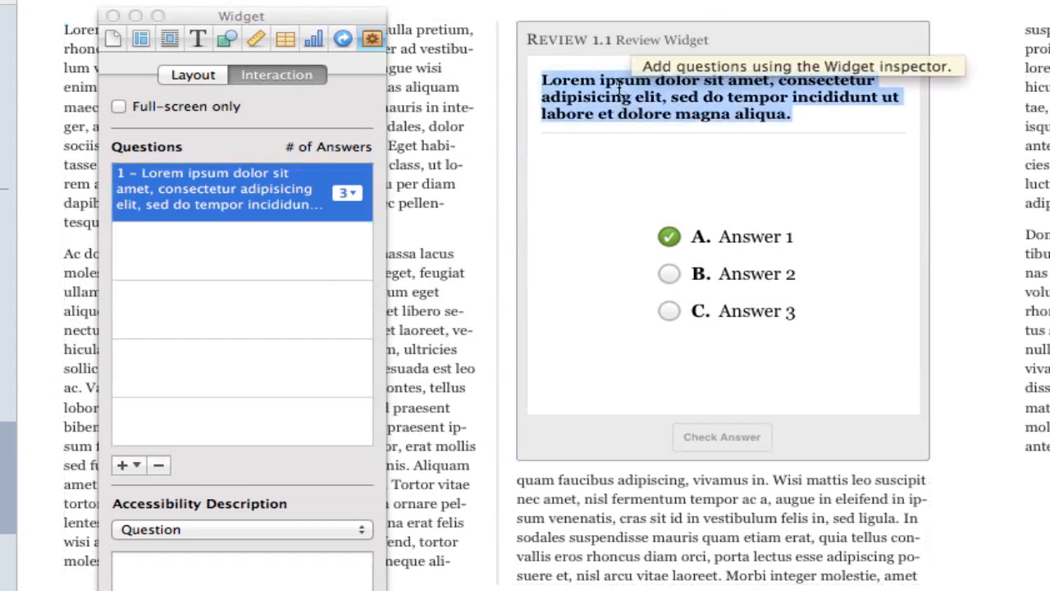
text(What co)
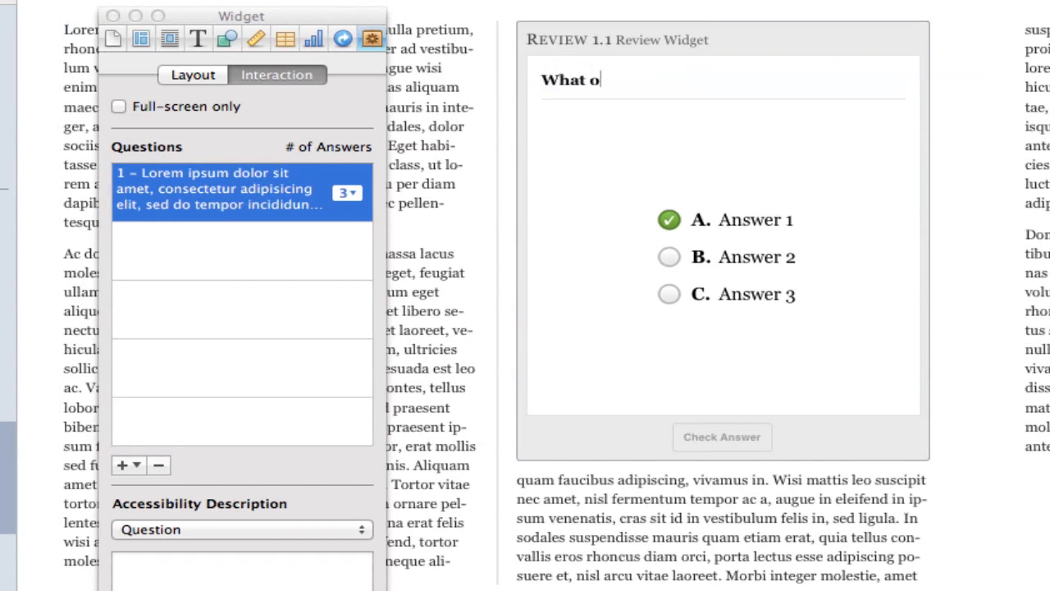
text(lor is the sky?)
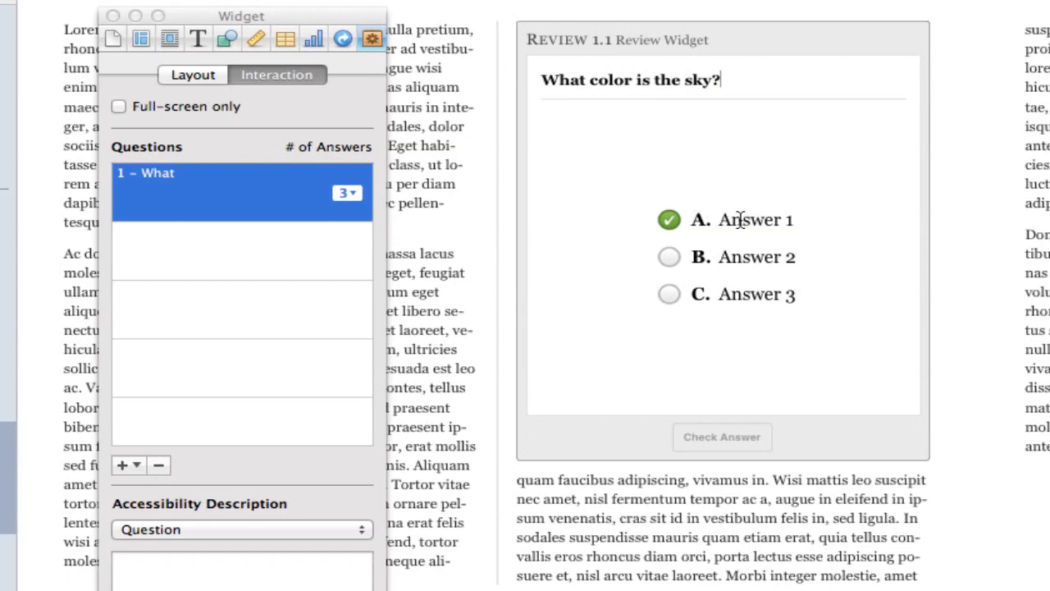
Replace the placeholder answers A, B and C with "Blue", "Red" and "Yellow"
click(739, 218)
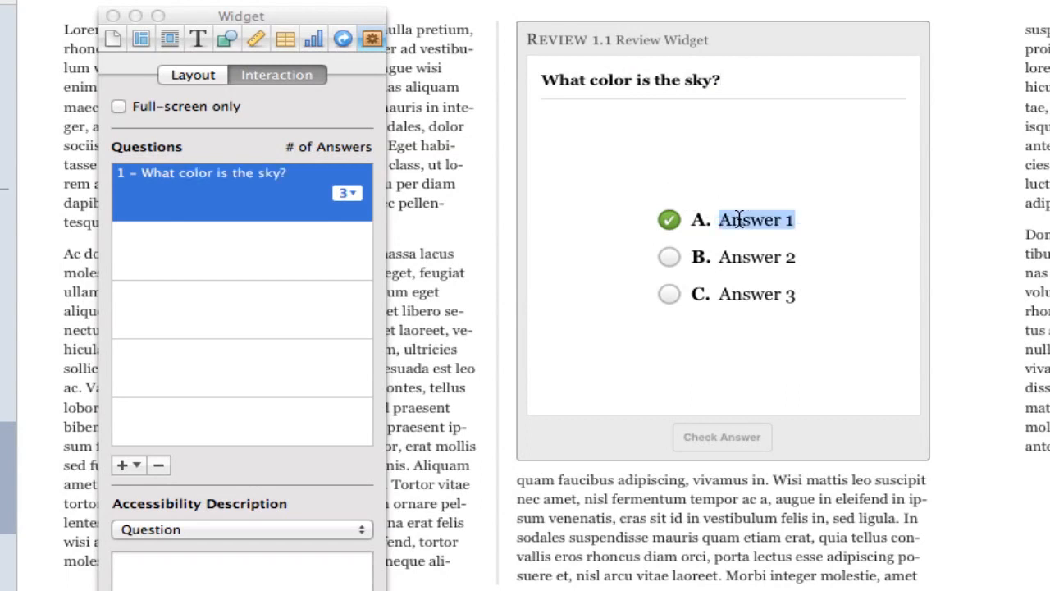
text(Blue)
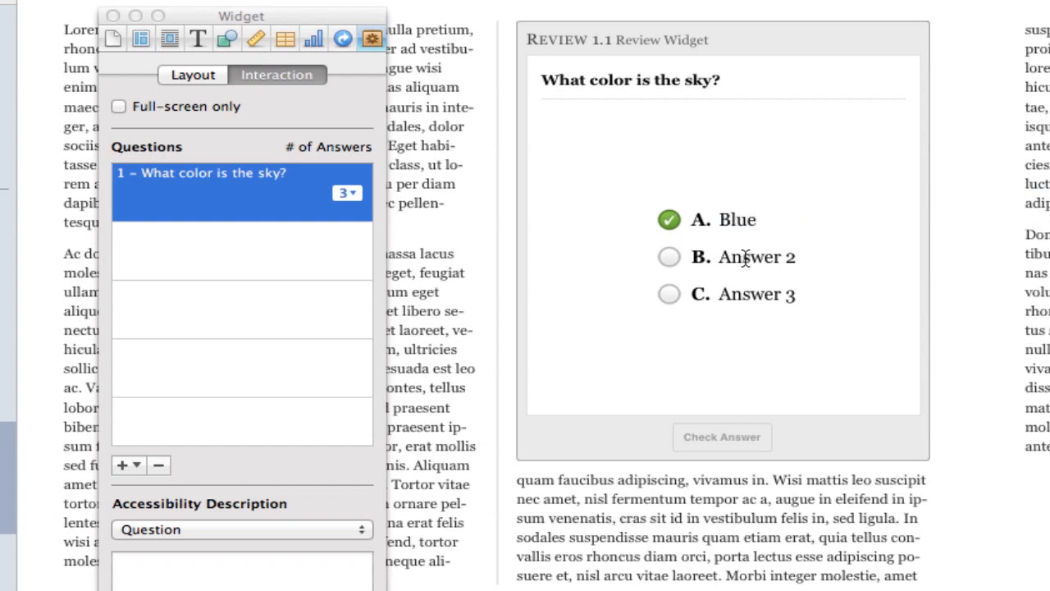
click(745, 257)
text(Red)
click(745, 289)
text(Yellow)
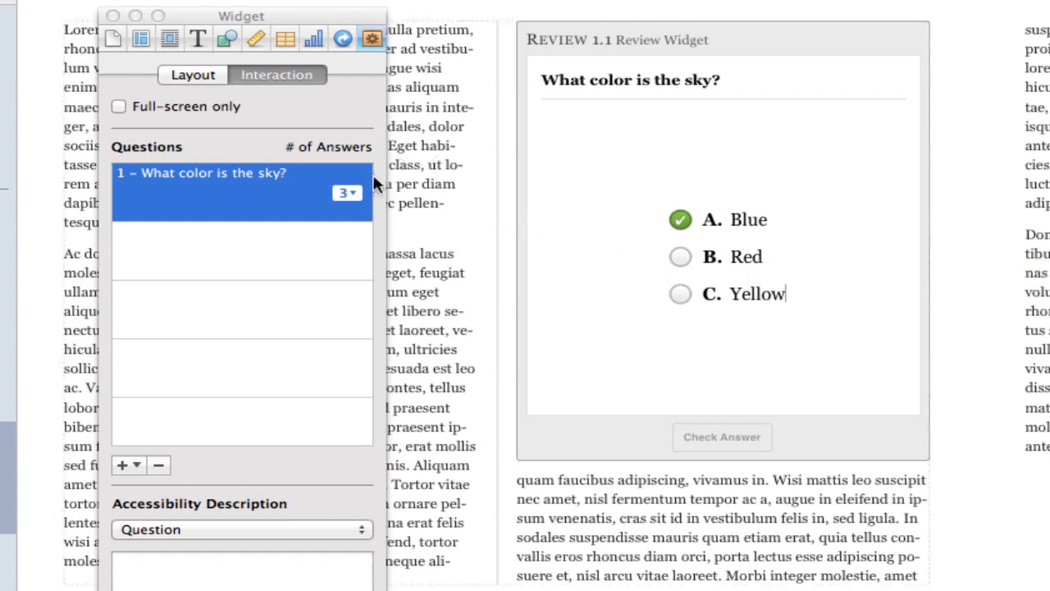
Set the first question's number of answers to 4 and replace the fourth placeholder answer with "Green"
click(344, 193)
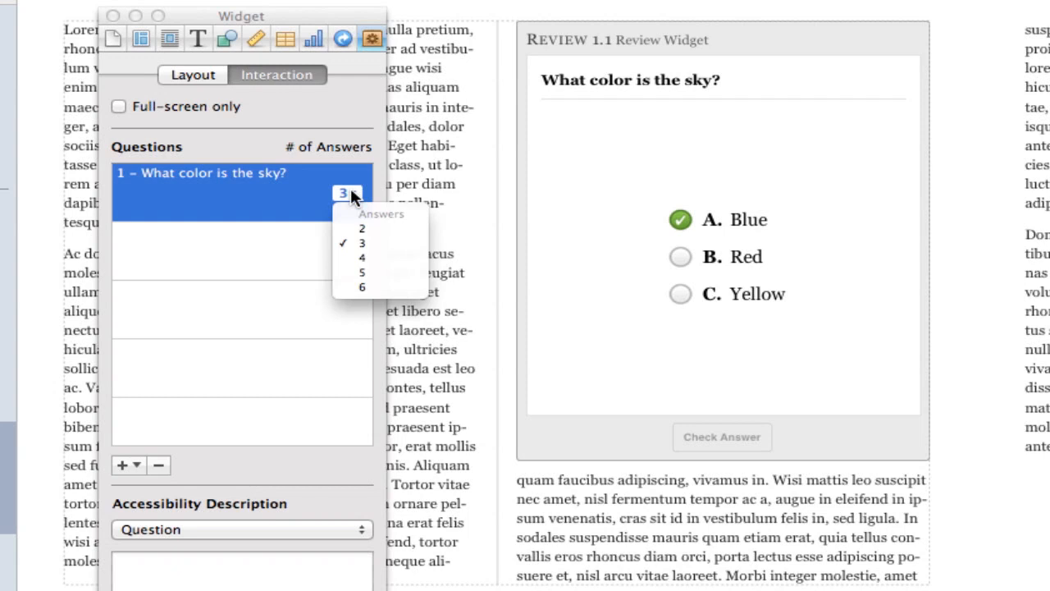
click(362, 256)
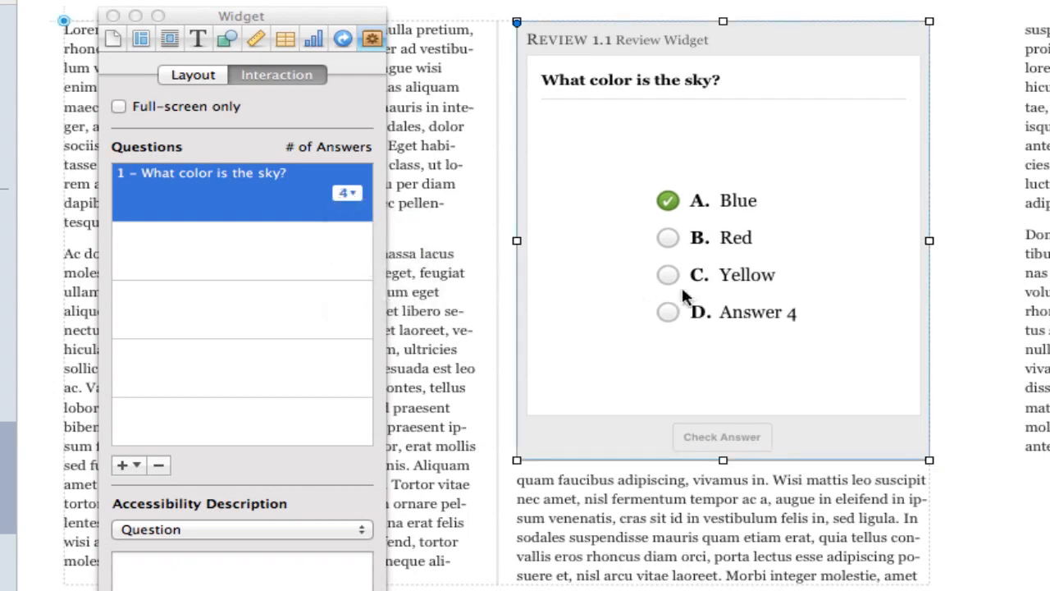
double_click(752, 312)
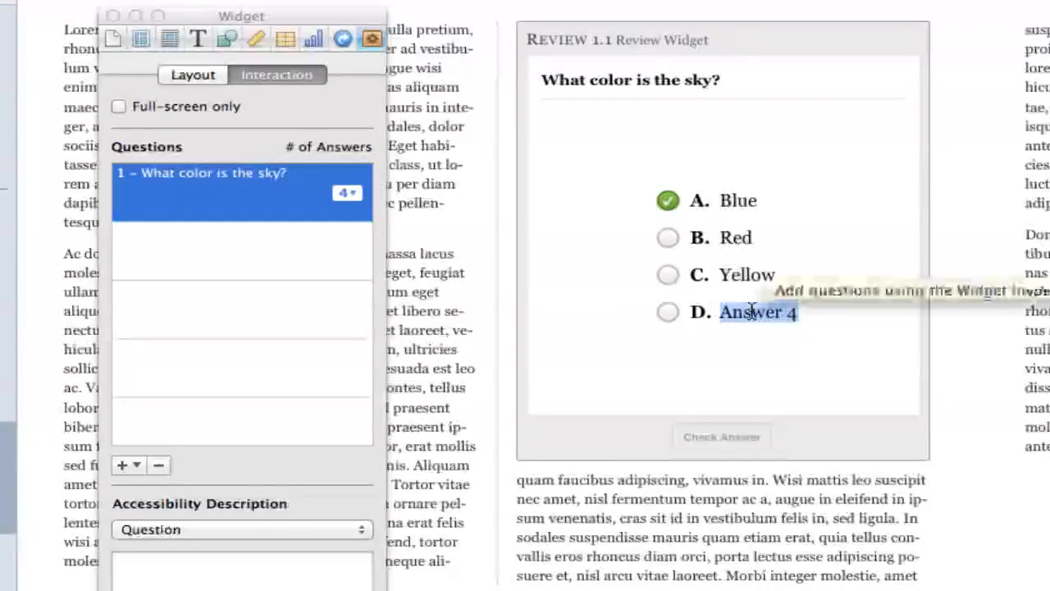
text(Green)
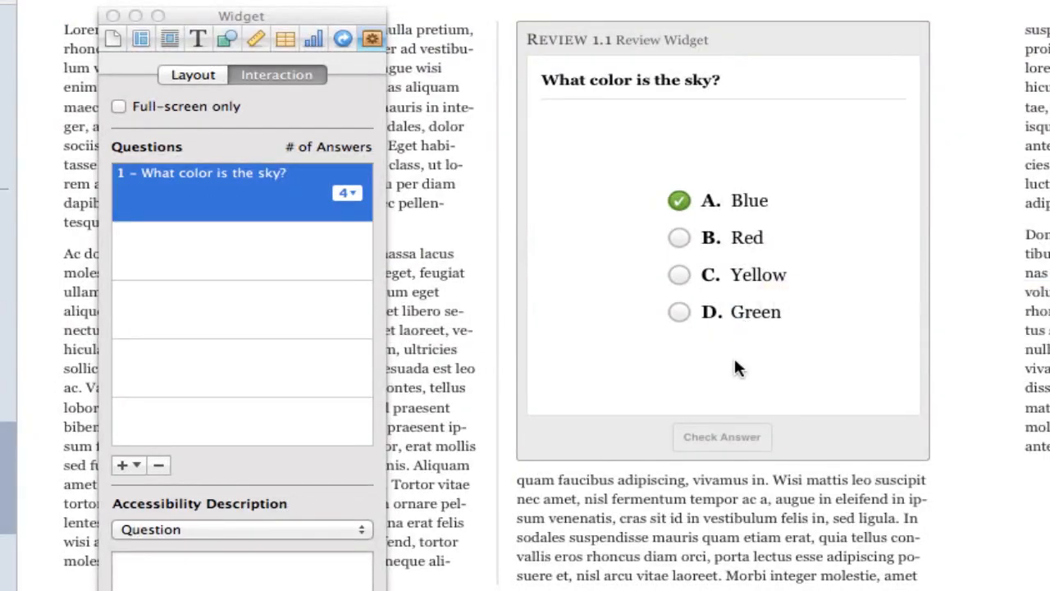
Try marking Red as the first question's correct answer, and set the correct answer back to Blue
click(733, 362)
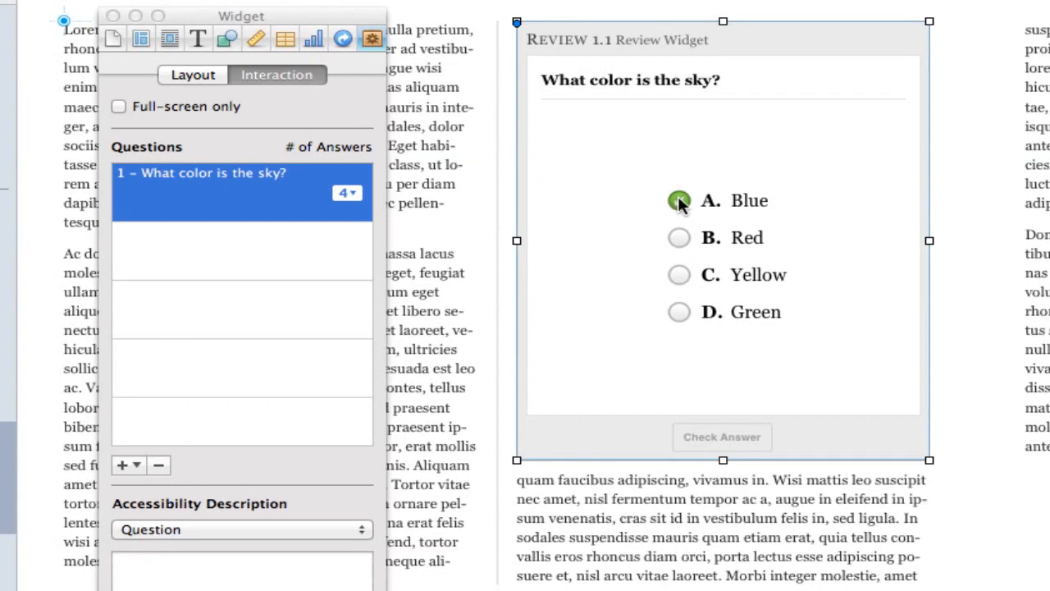
click(680, 237)
click(678, 201)
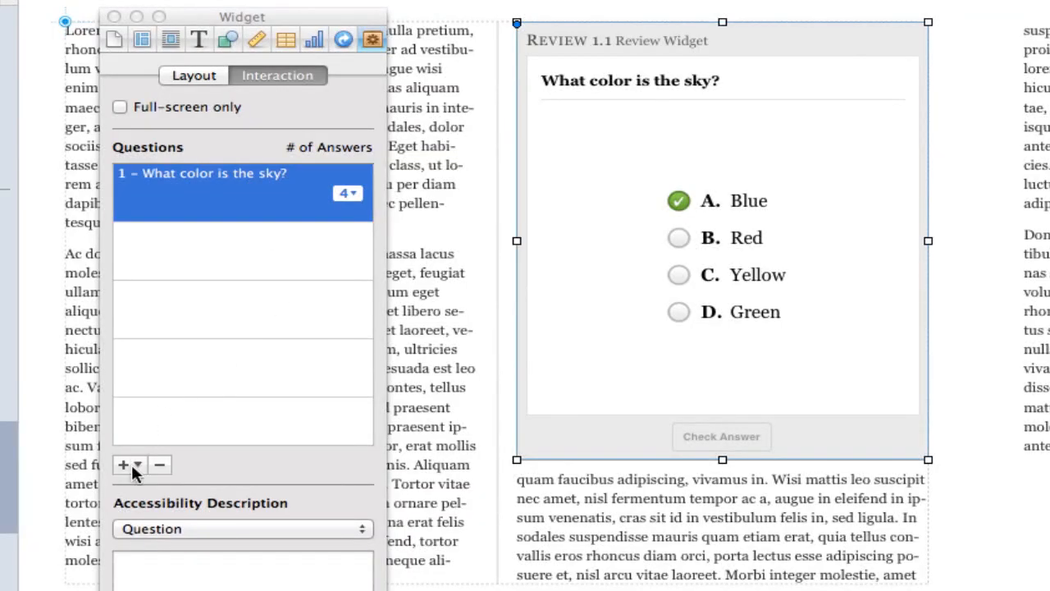
Add a multiple-choice question with an image beside its answers and replace its placeholder question text with "What color is this?"
click(133, 465)
click(224, 556)
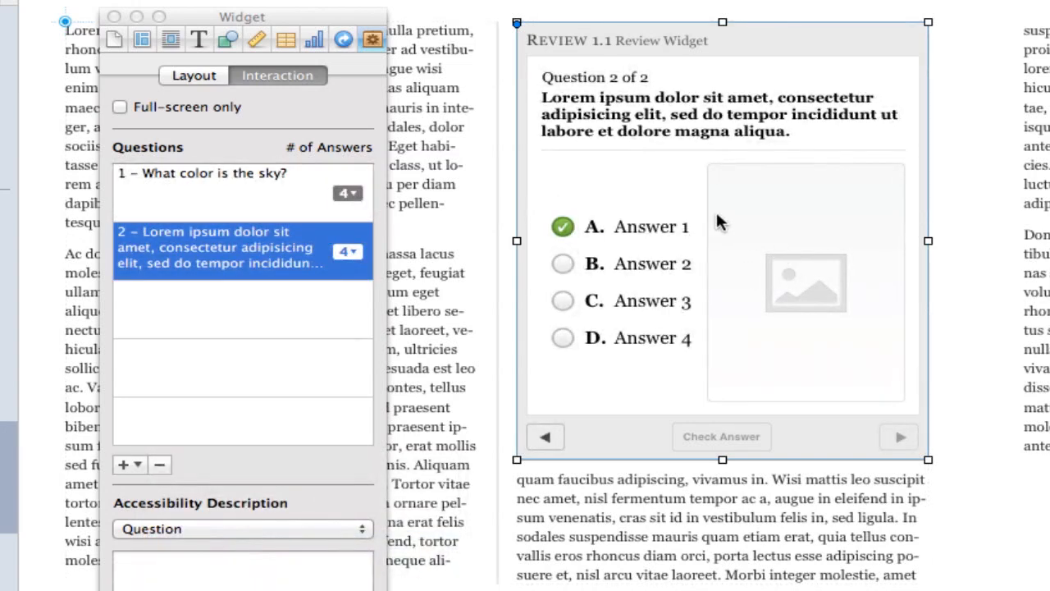
double_click(633, 107)
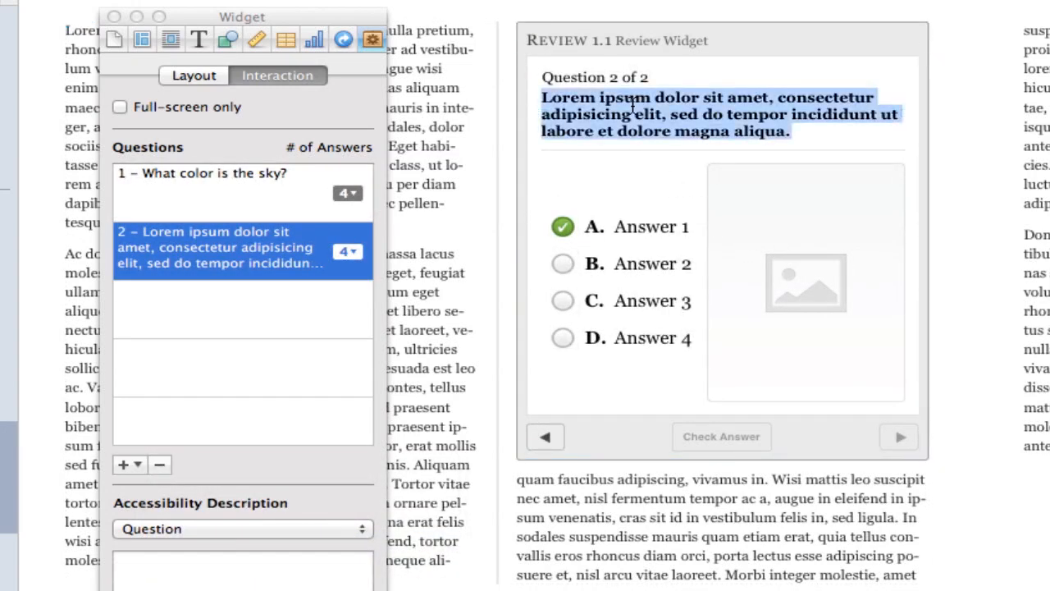
text(What co)
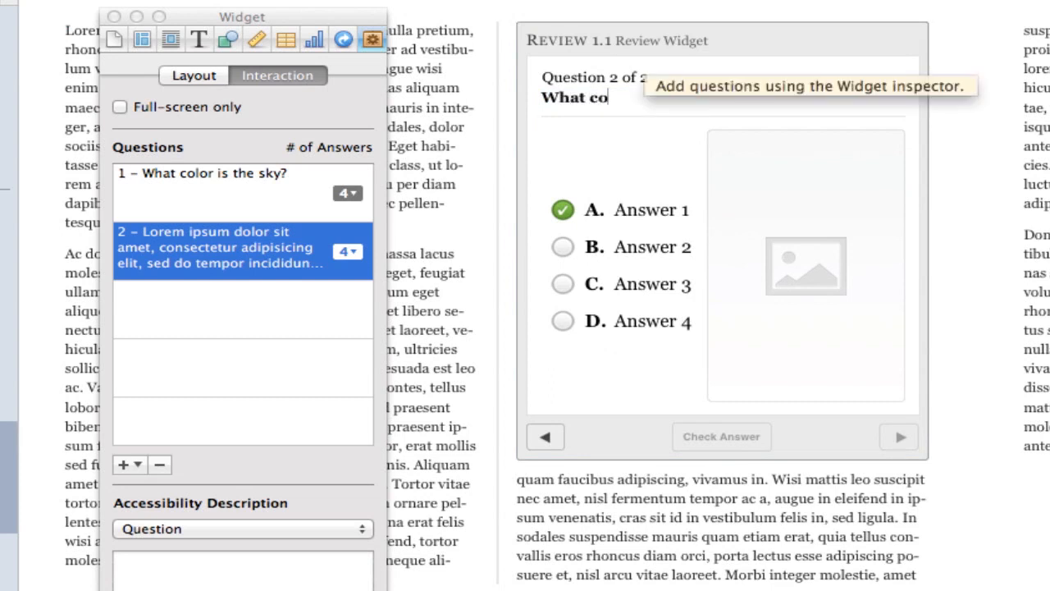
text(lor is this?)
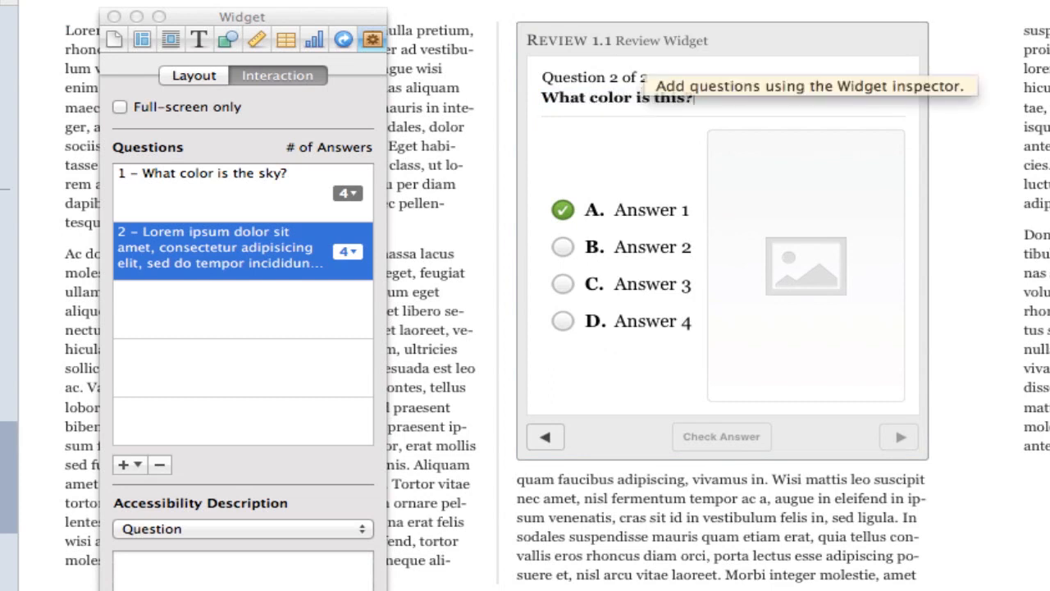
Replace the second question's placeholder answers A to D with "Blue", "Green", "Red" and "Yellow"
double_click(622, 211)
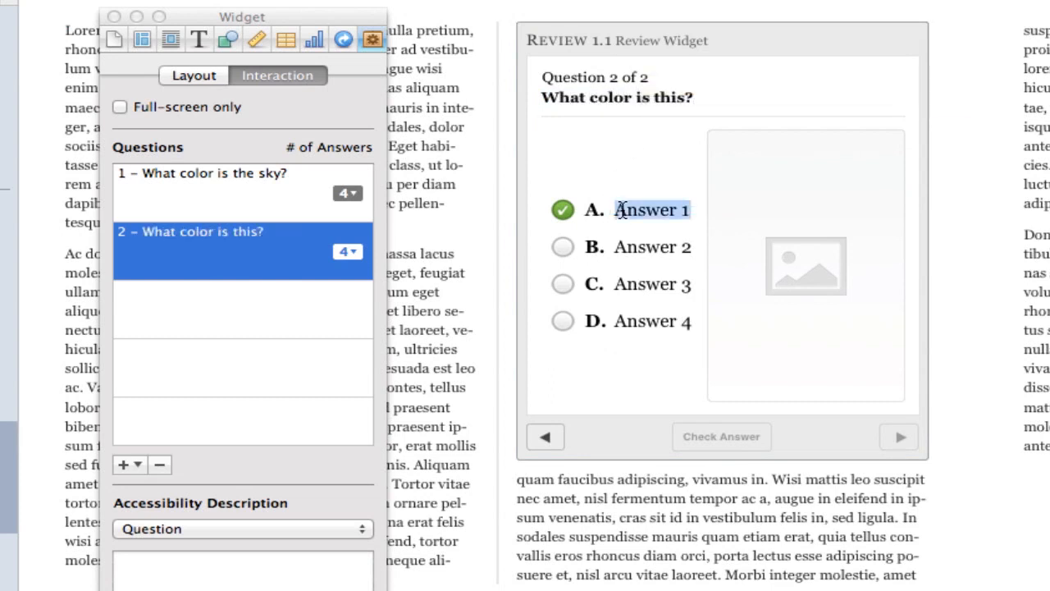
text(Blue)
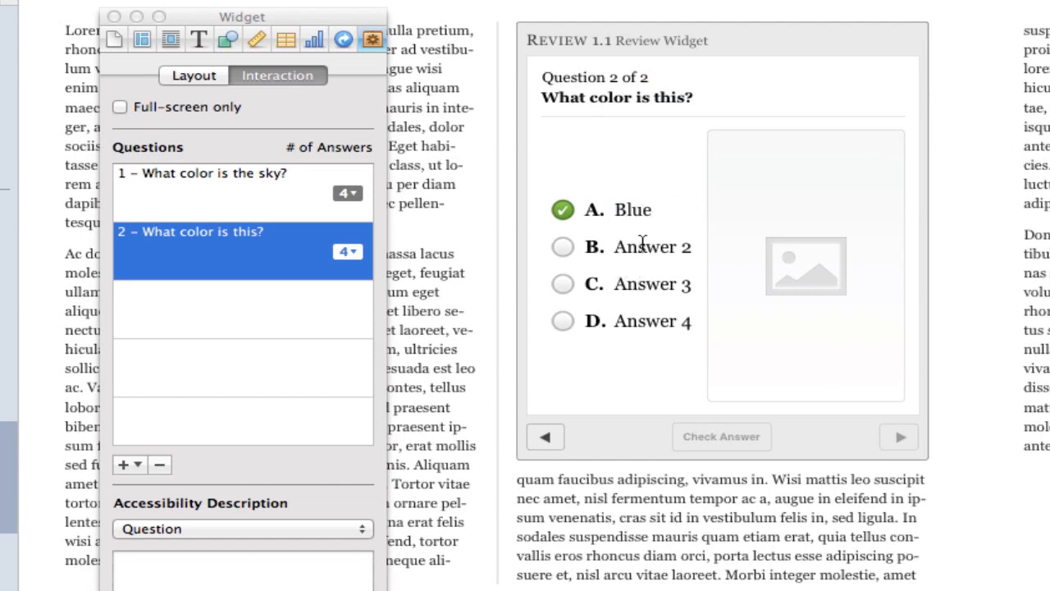
double_click(643, 243)
text(Green)
double_click(651, 284)
text(Red)
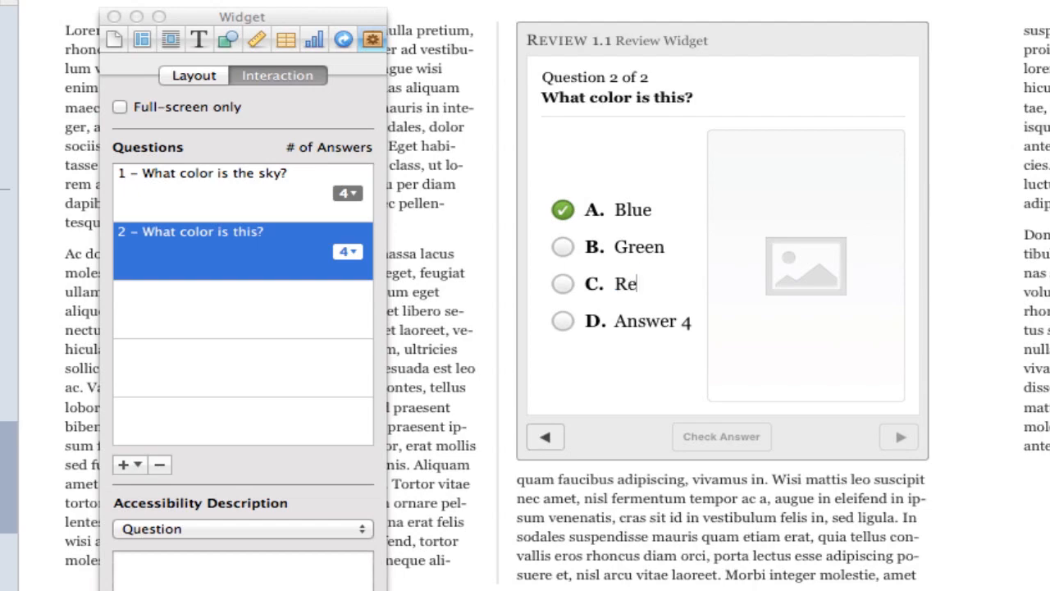
double_click(648, 320)
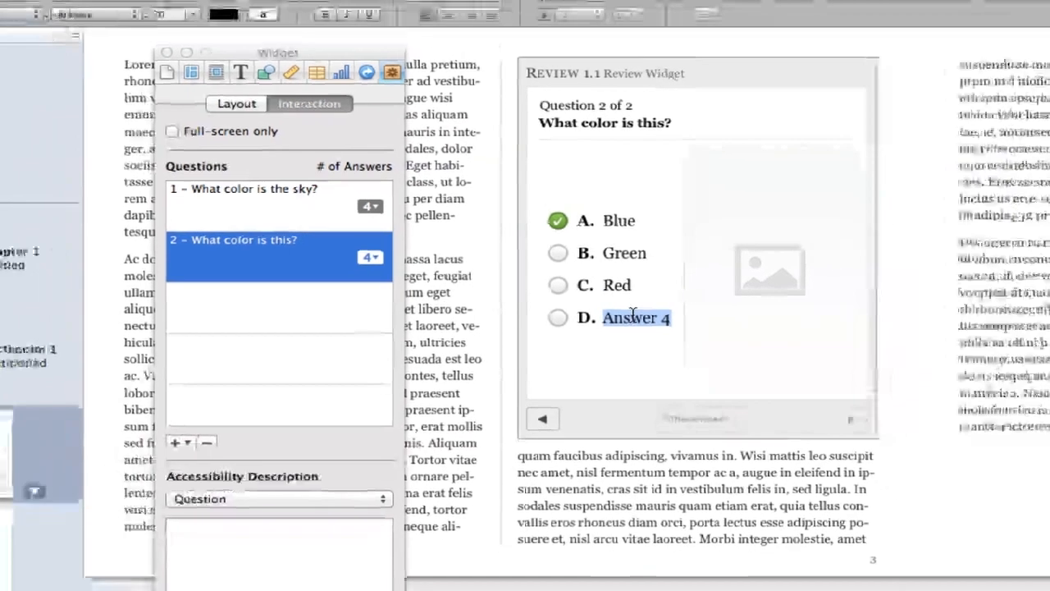
text(Yellow)
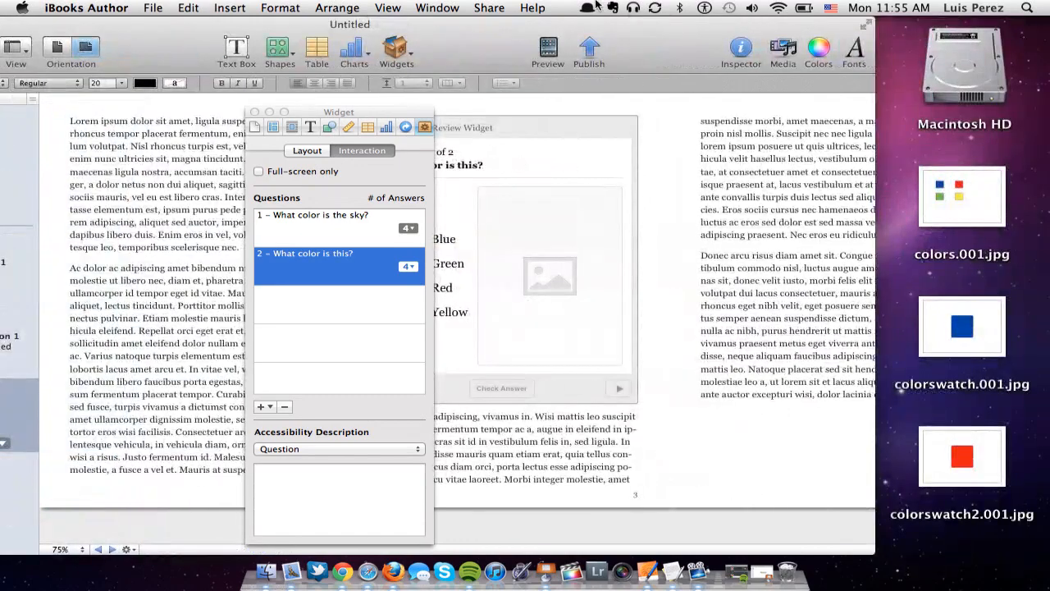
Place colorswatch.001.jpg from the desktop in the second question's image placeholder, and slightly enlarge and reposition the picture within its mask
drag(966, 325, 564, 253)
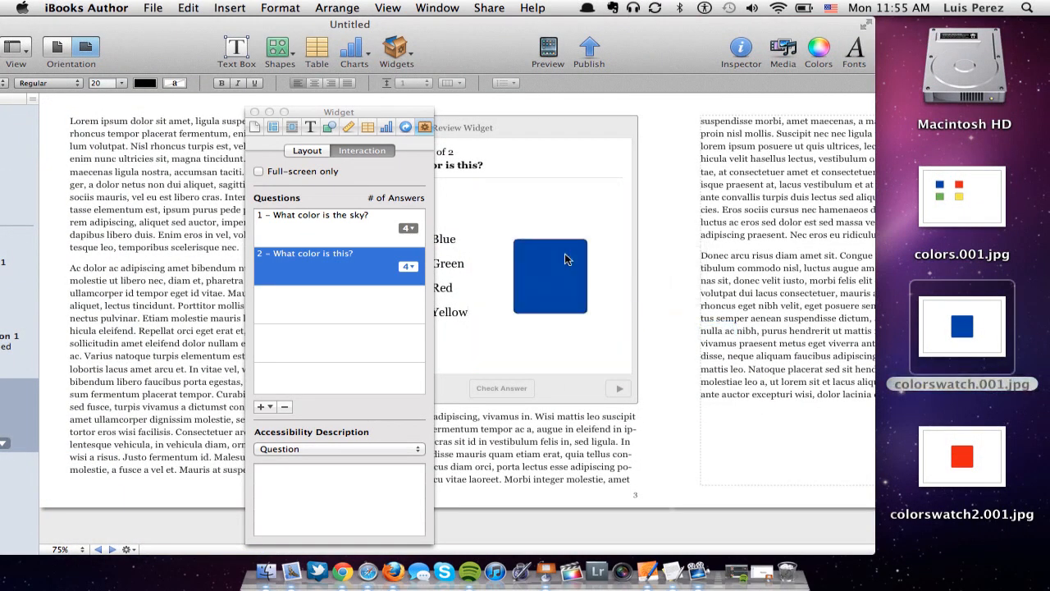
double_click(554, 19)
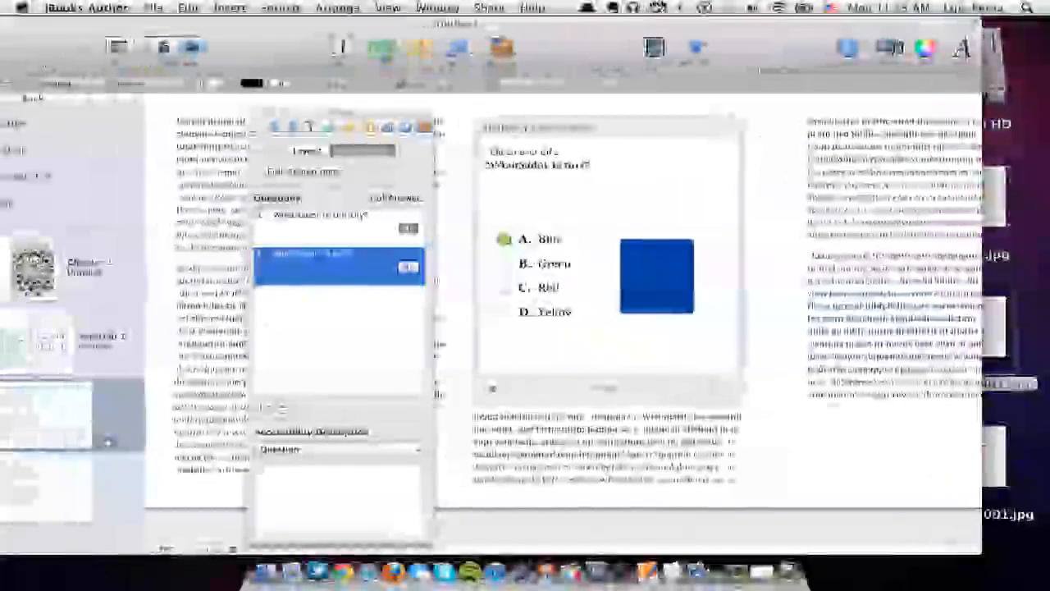
click(663, 268)
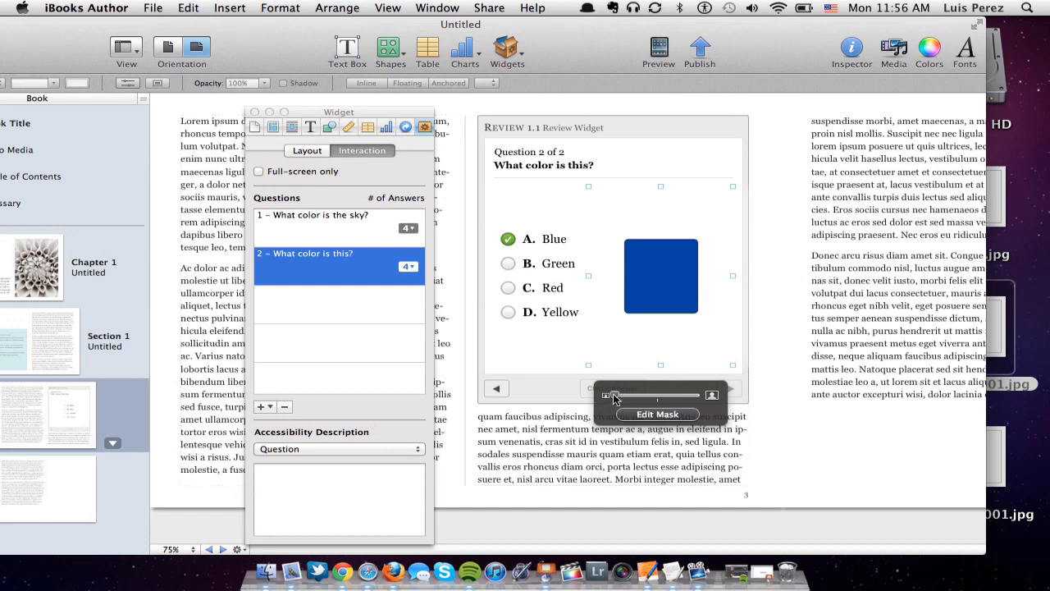
mouse_move(616, 397)
mouse_down()
mouse_move(628, 397)
mouse_move(617, 397)
mouse_up()
drag(659, 287, 660, 291)
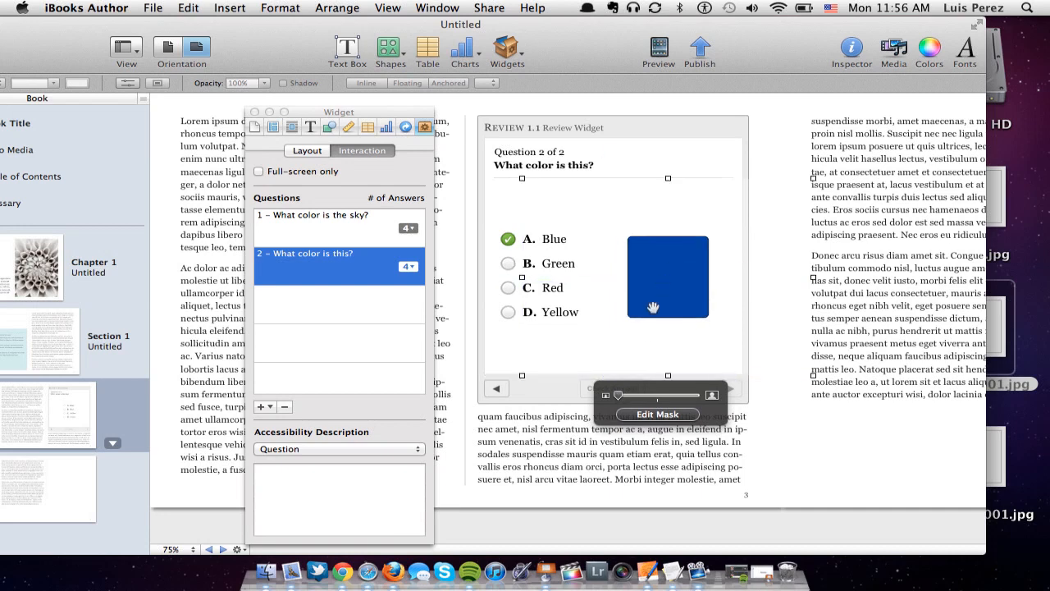
click(467, 344)
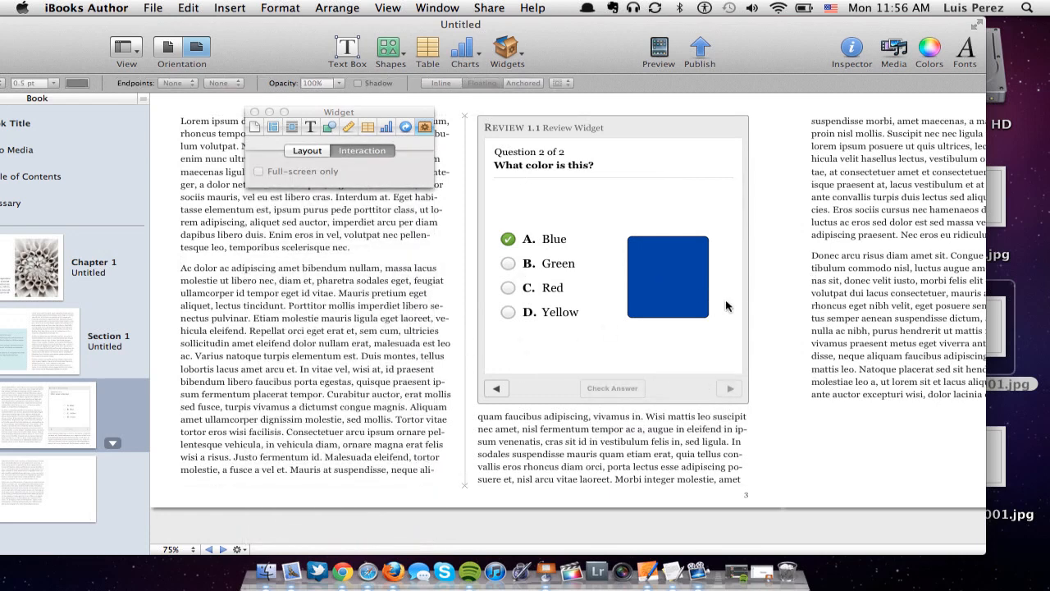
Add a third question to the Review widget using the multiple-choice layout with four image answers
click(545, 272)
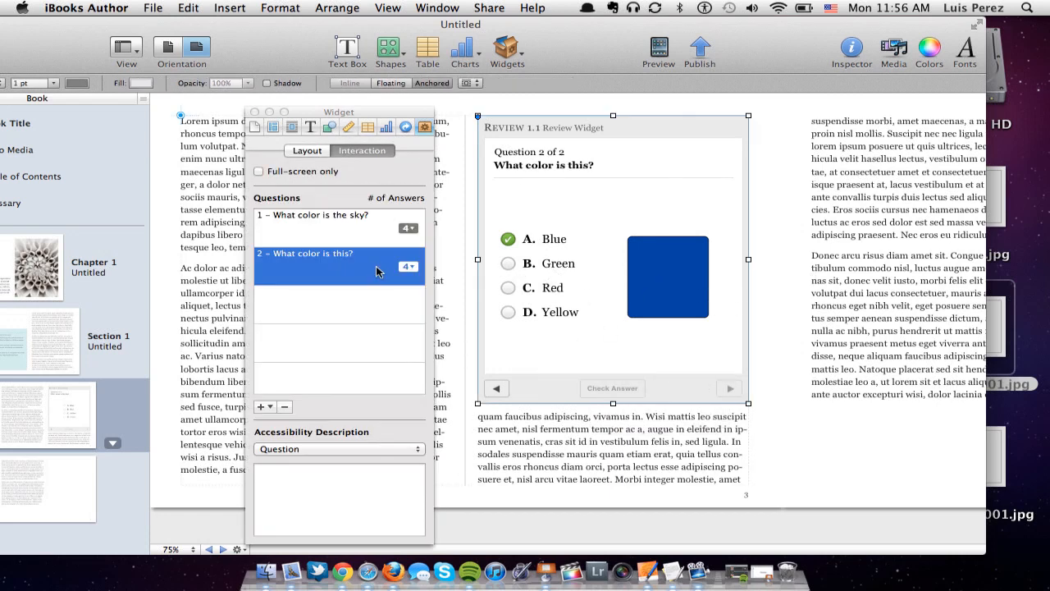
click(270, 408)
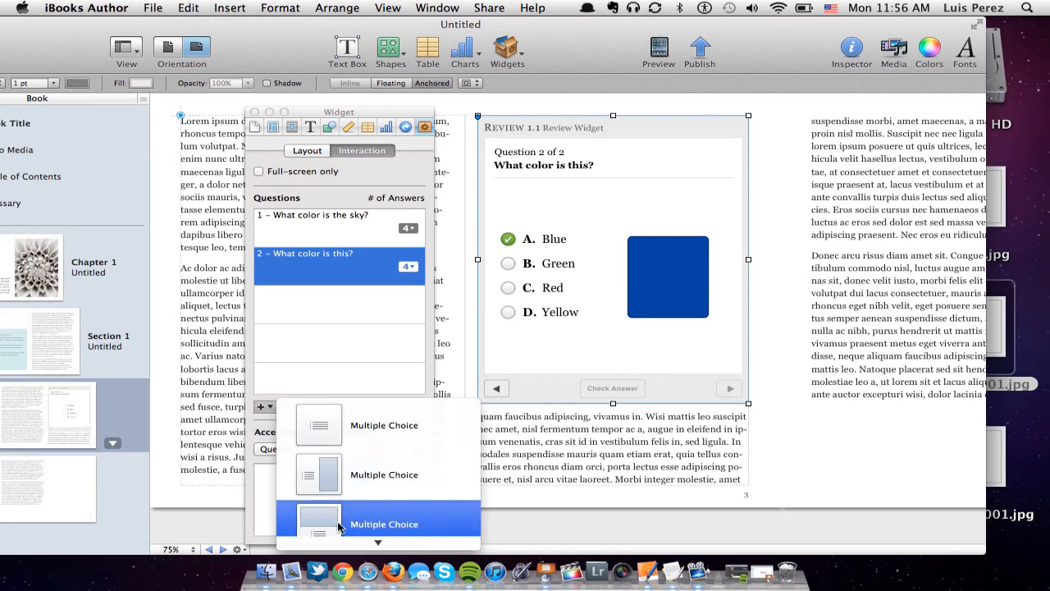
mouse_move(359, 547)
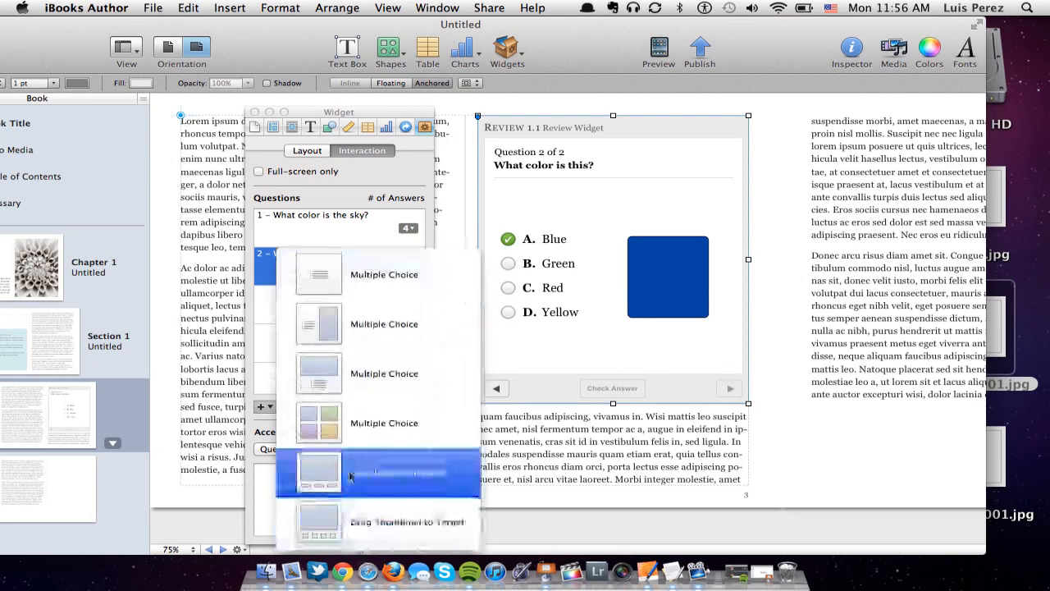
click(377, 423)
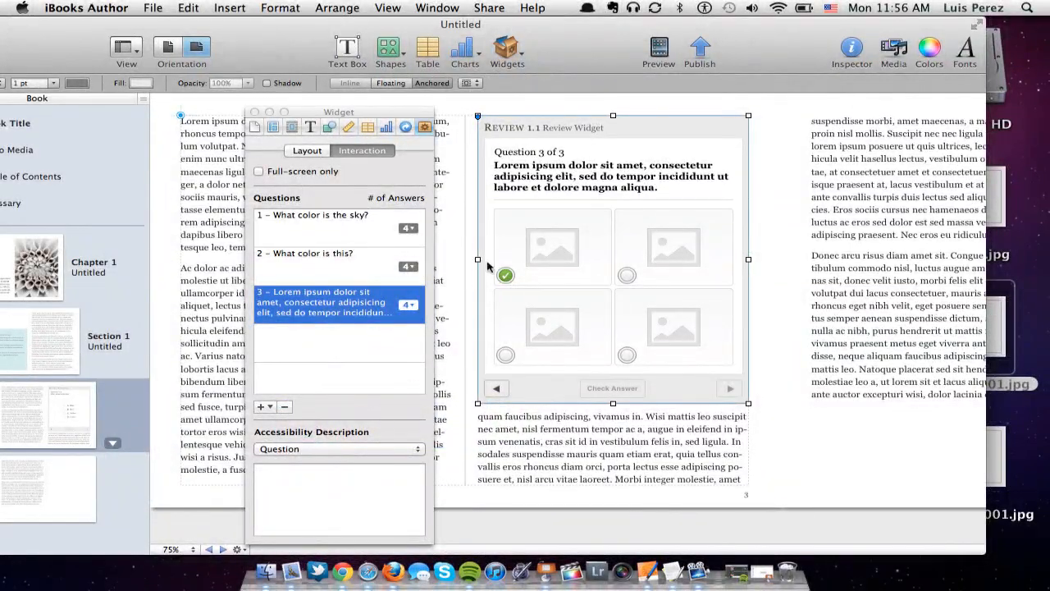
Fill the third question's two upper image answers with colorswatch.001.jpg and colorswatch2.001.jpg from the desktop
drag(732, 29, 638, 6)
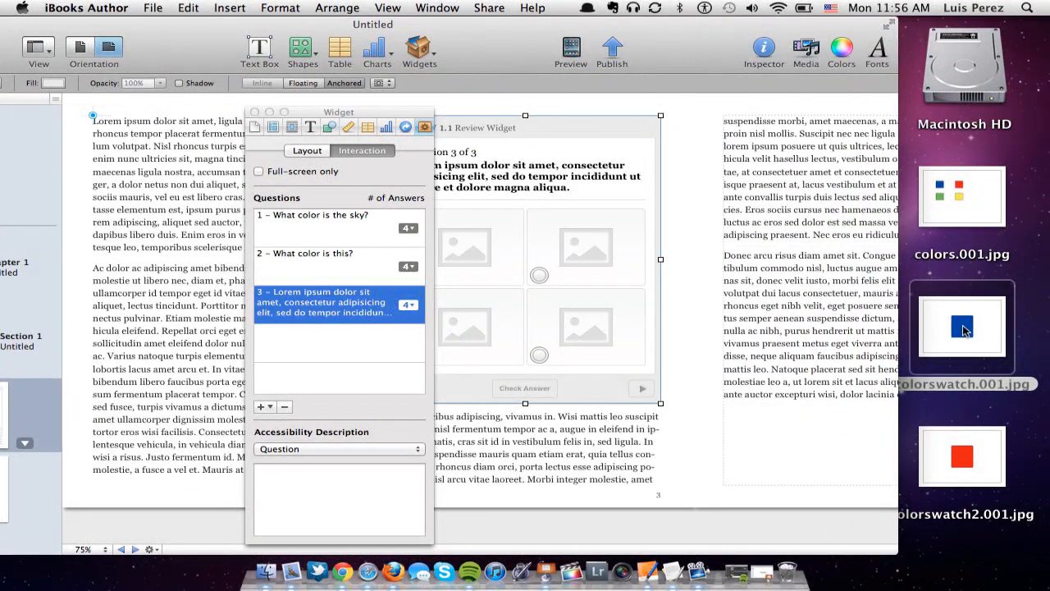
drag(964, 330, 484, 255)
drag(939, 443, 586, 244)
drag(533, 23, 707, 13)
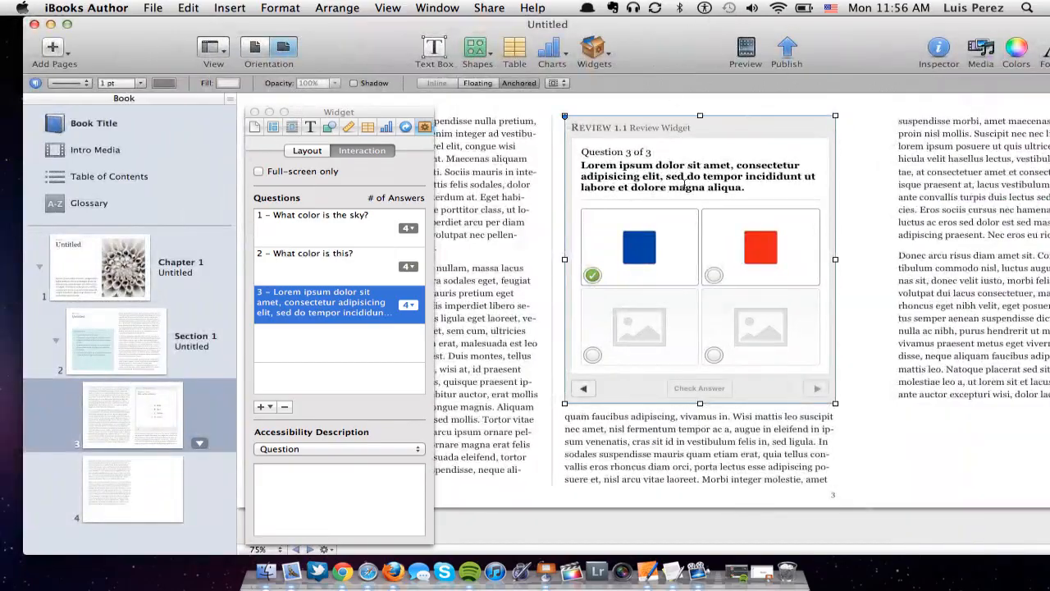
Replace the third question's placeholder text with "Select the blue swatch."
double_click(683, 186)
text(S)
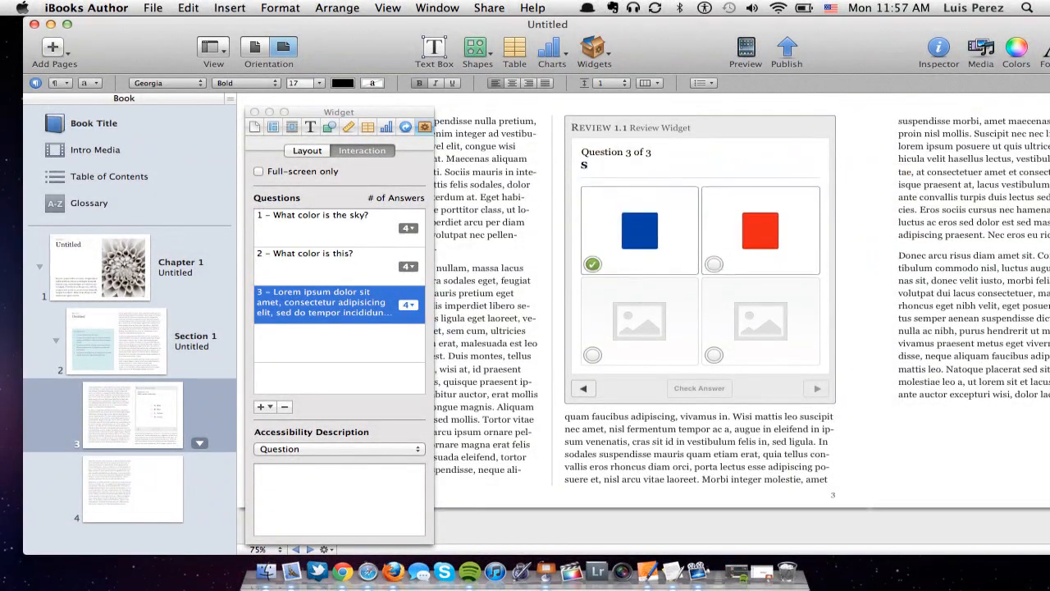
text(elect the blue)
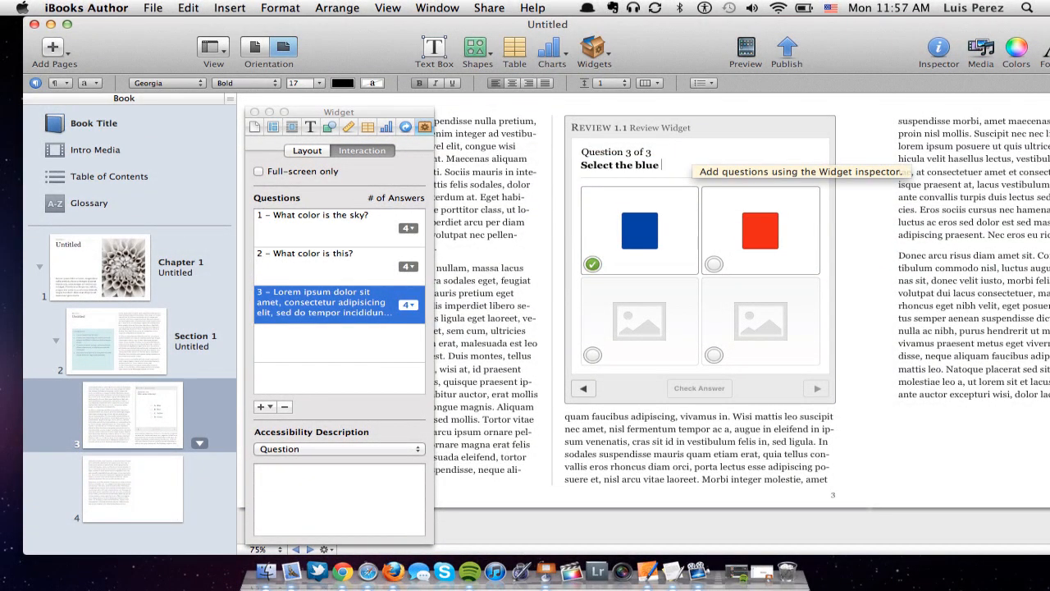
text( sat)
key(BackSpace)
key(BackSpace)
text(watch.)
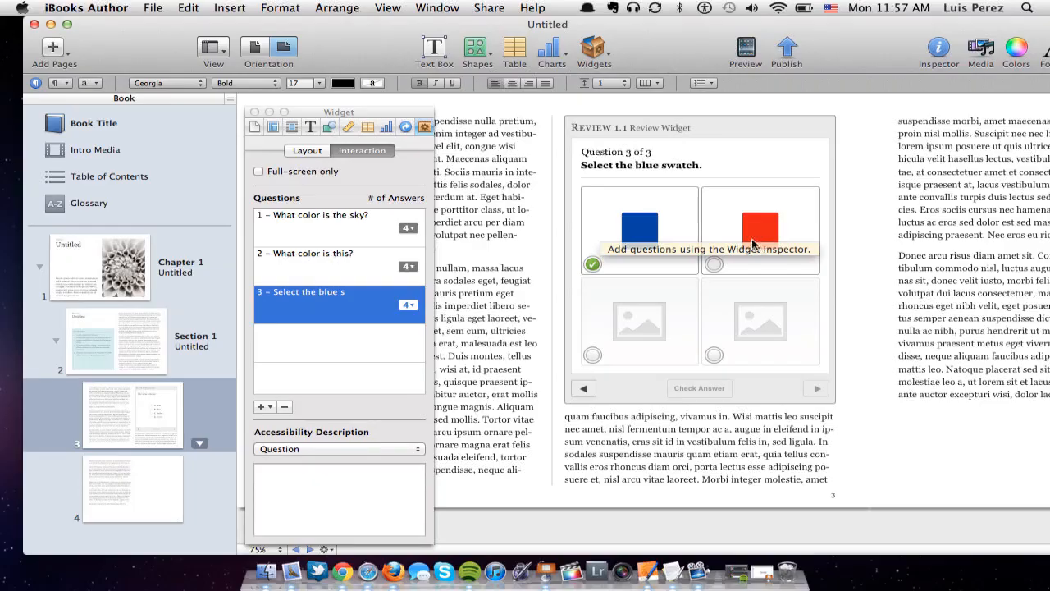
Add a fourth question of the type Drag Label to Target to the Review widget
click(266, 410)
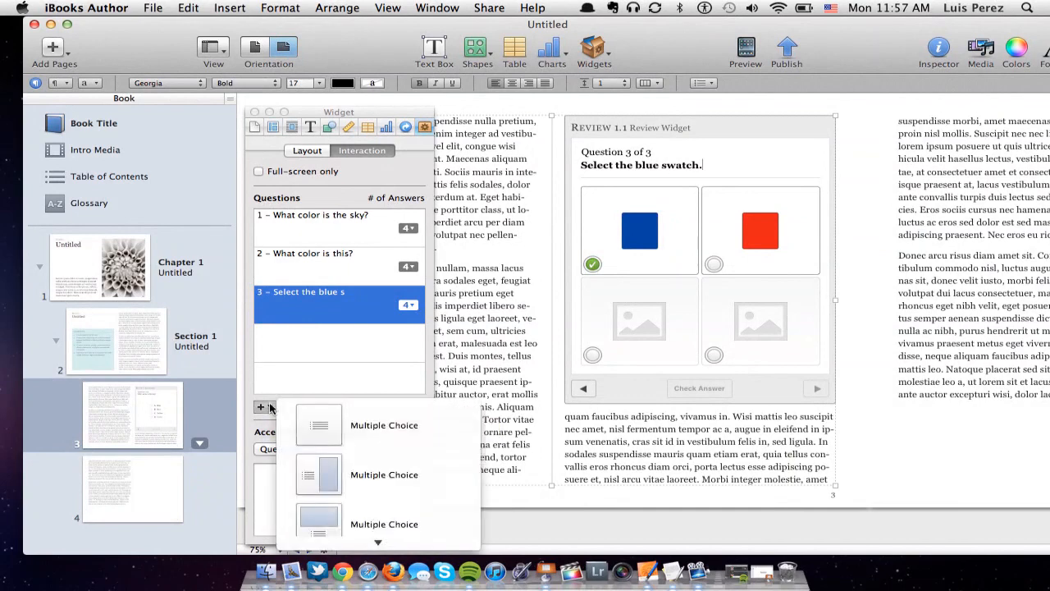
mouse_move(319, 545)
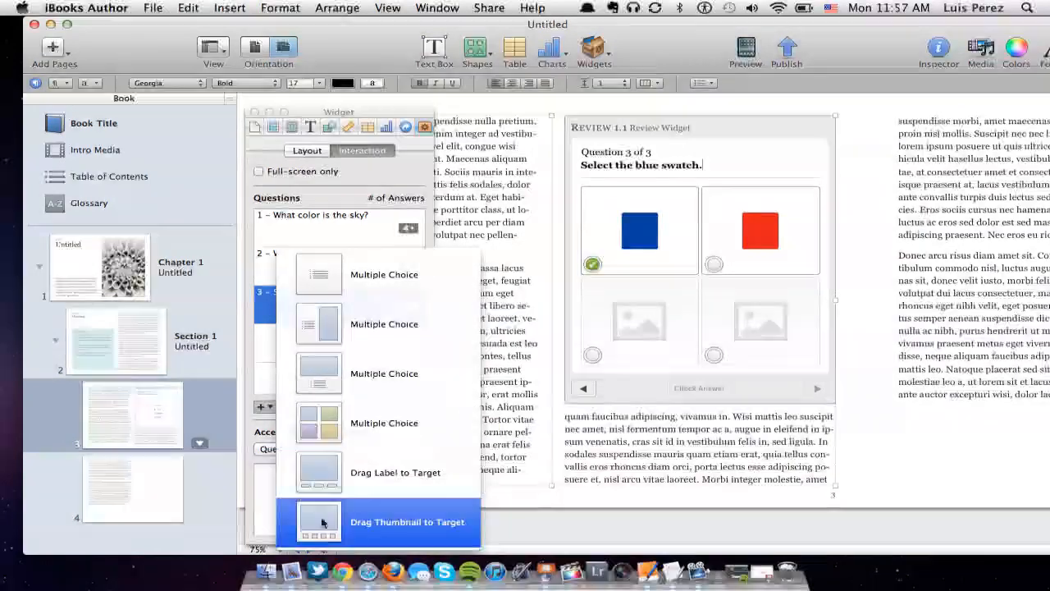
click(358, 474)
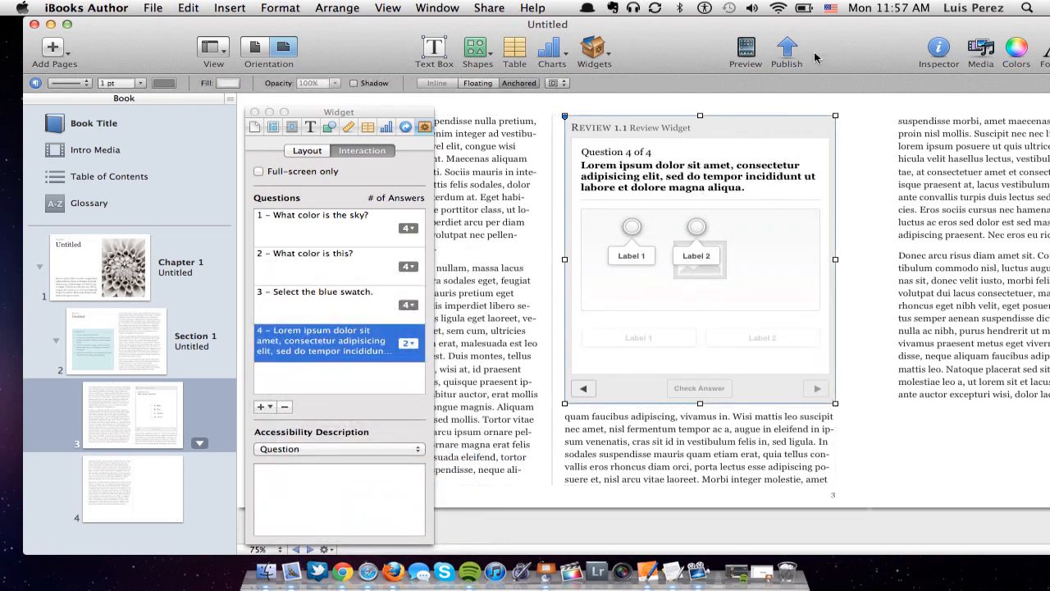
Place the animalcell.GIF picture from the desktop as the fourth question's background image
drag(834, 28, 596, 6)
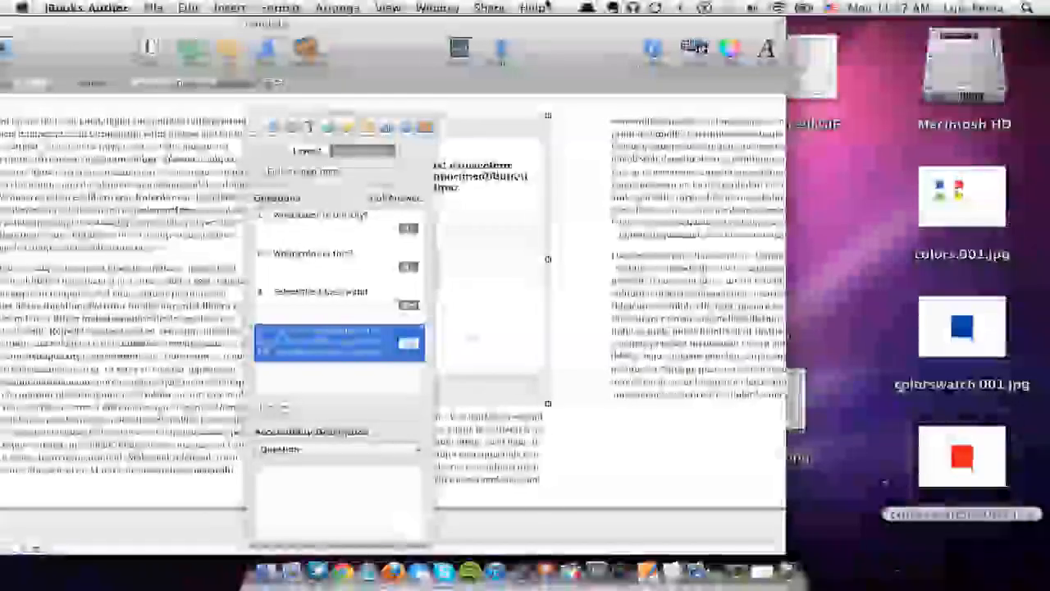
mouse_move(810, 73)
mouse_down()
mouse_move(599, 238)
mouse_move(491, 249)
mouse_up()
drag(530, 26, 778, 27)
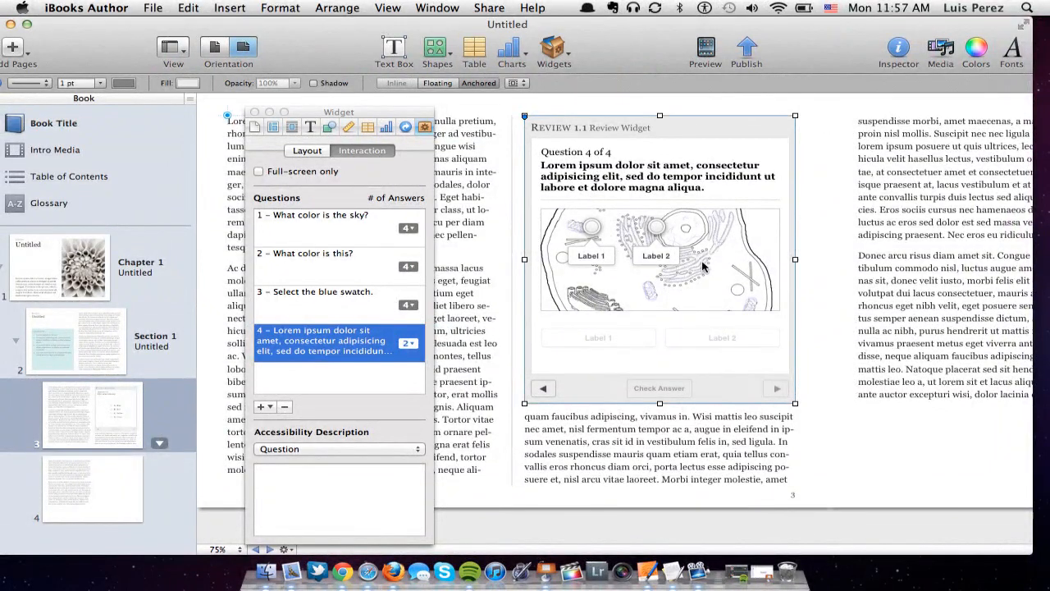
Edit the cell picture's mask and shift the image so the cell's upper part and nucleus fit inside the frame
click(704, 265)
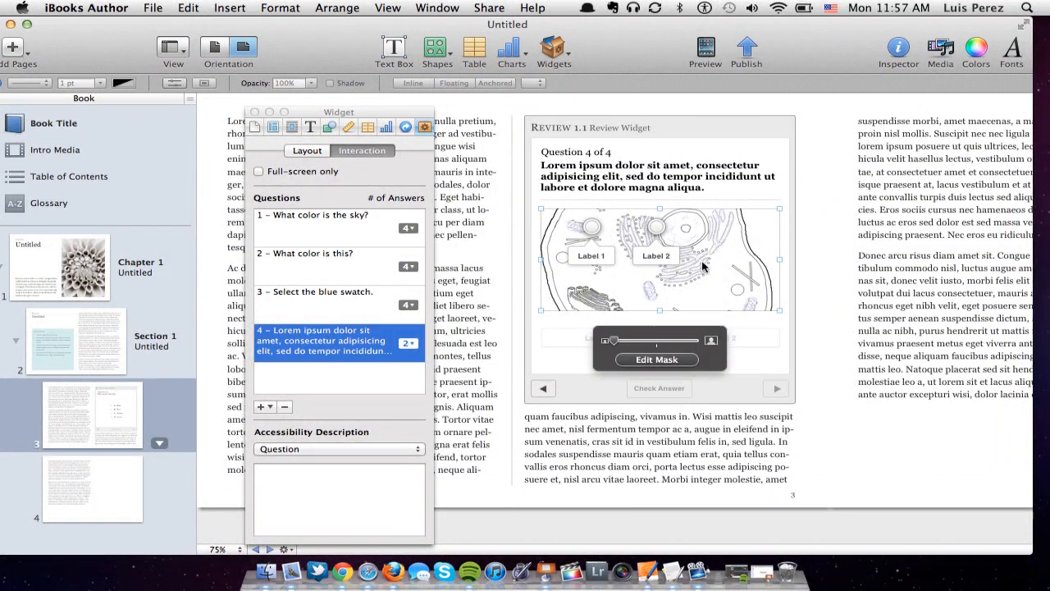
click(663, 359)
drag(699, 249, 710, 280)
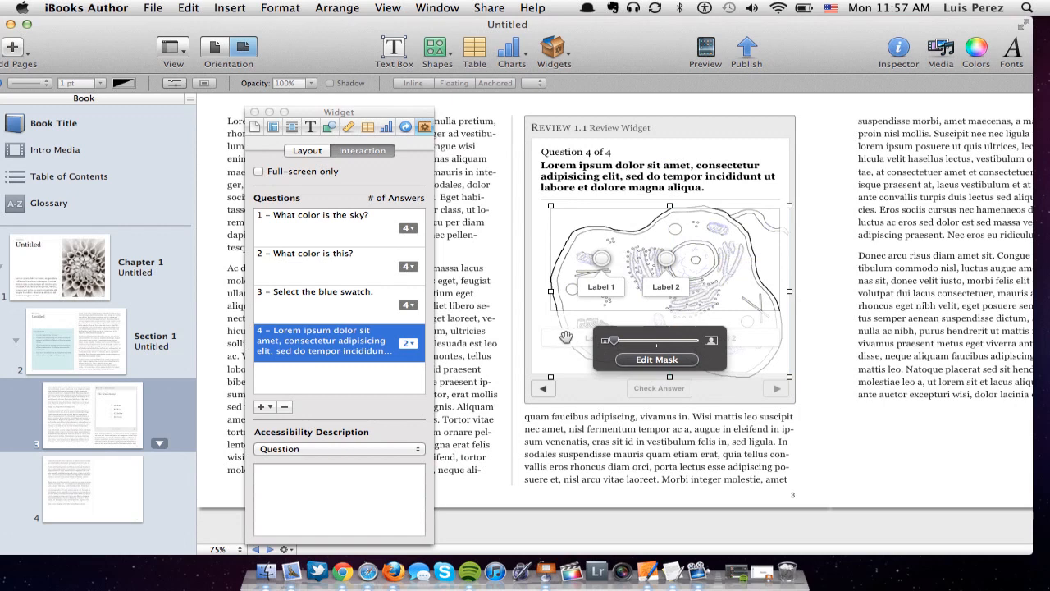
click(812, 333)
click(630, 281)
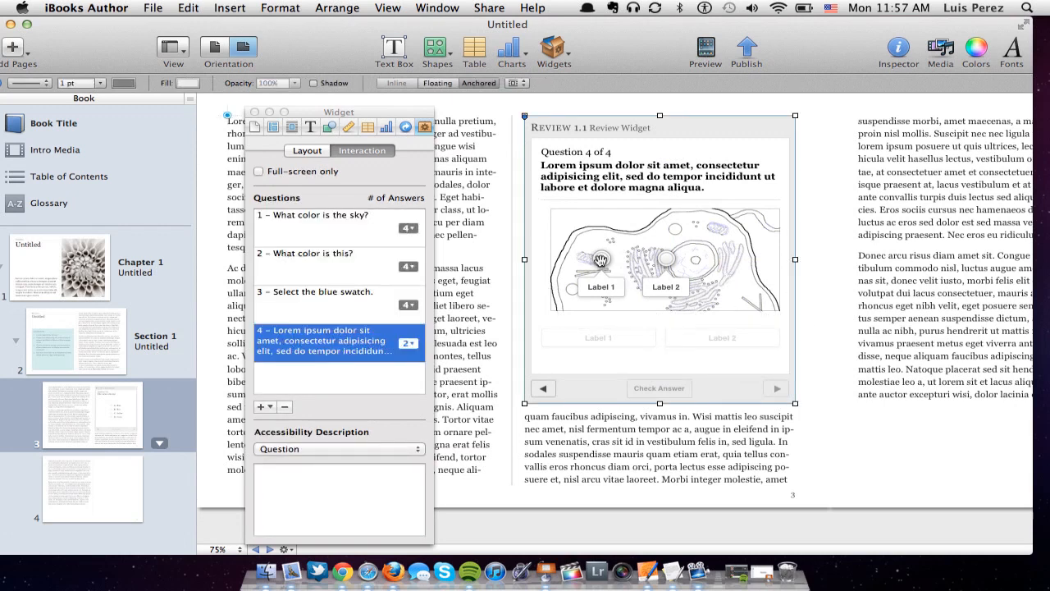
Move the fourth question's two targets onto the cell's outer area and nucleus, labelling them "Cell Wall" and "Nucleus"
drag(601, 261, 583, 246)
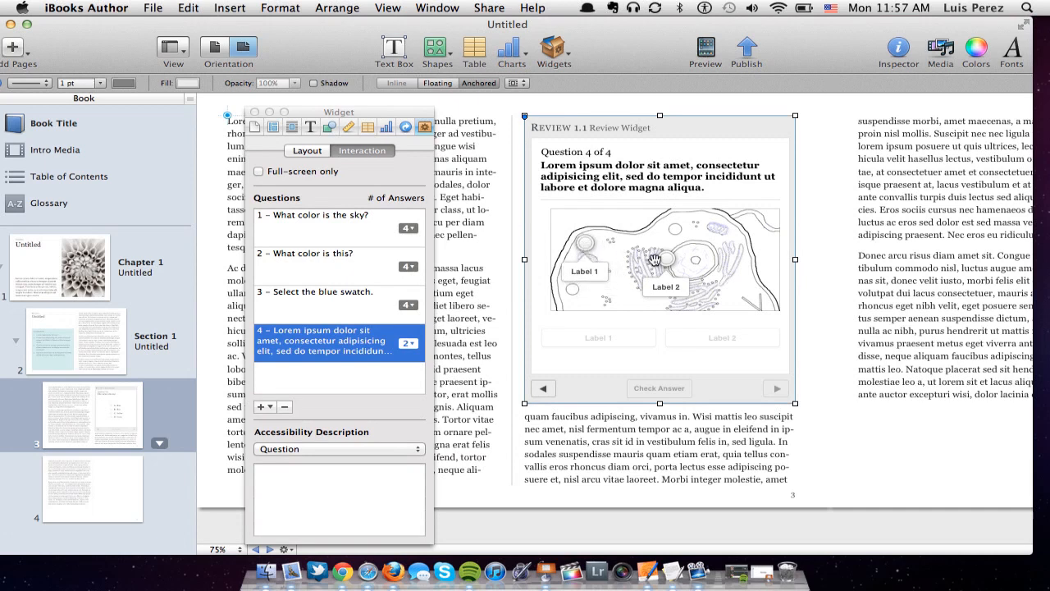
drag(666, 258, 707, 273)
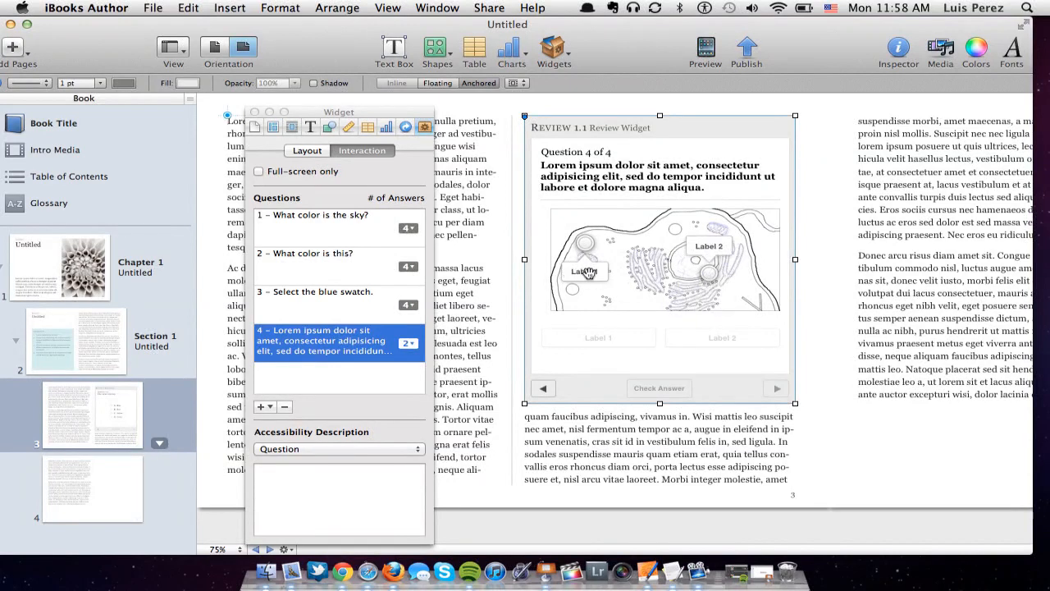
double_click(587, 273)
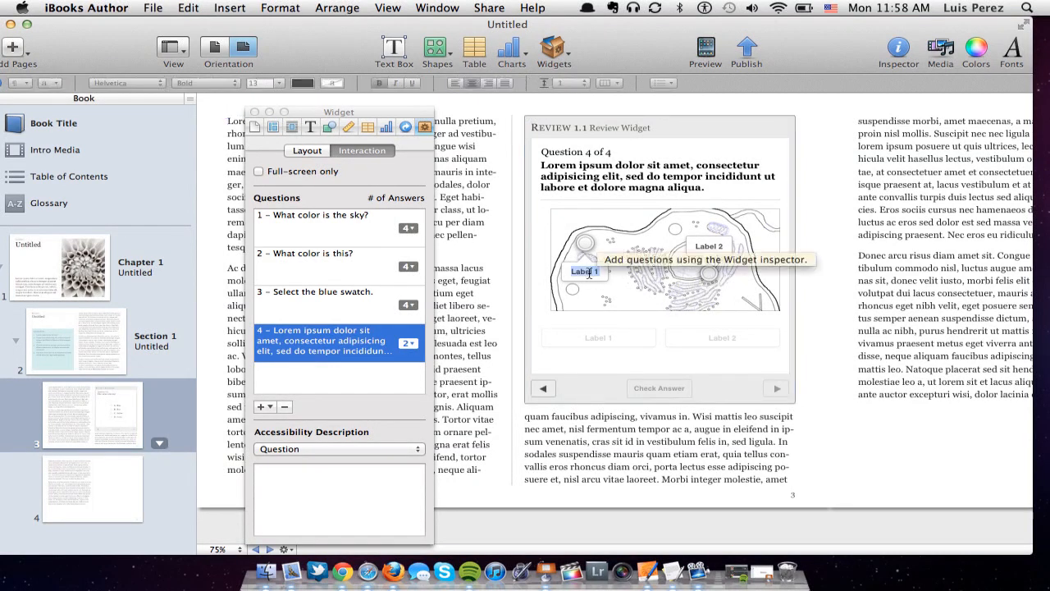
text(Cell Wall)
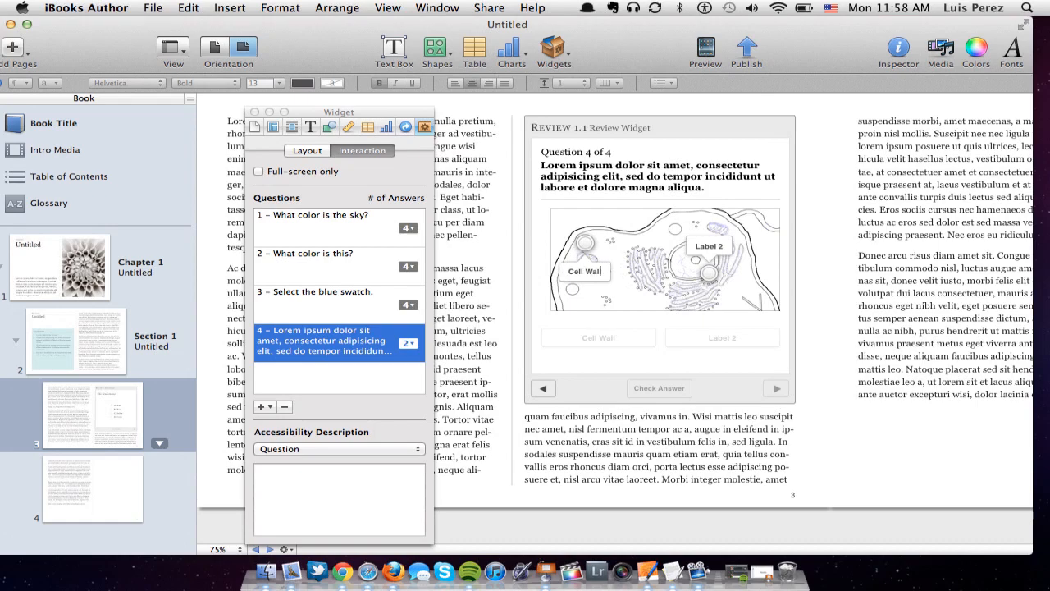
double_click(709, 248)
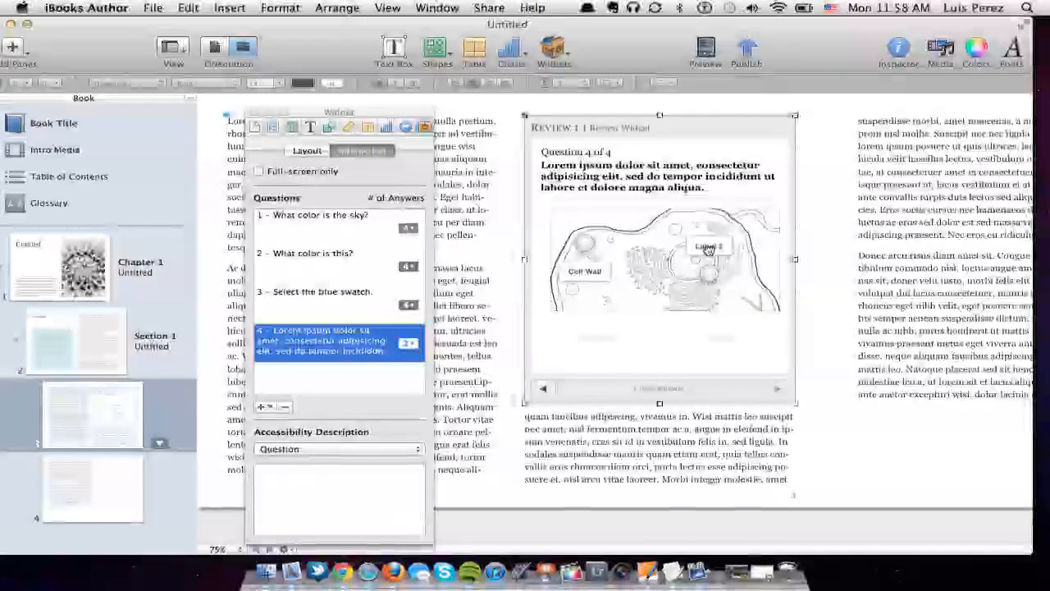
text(Nucleus)
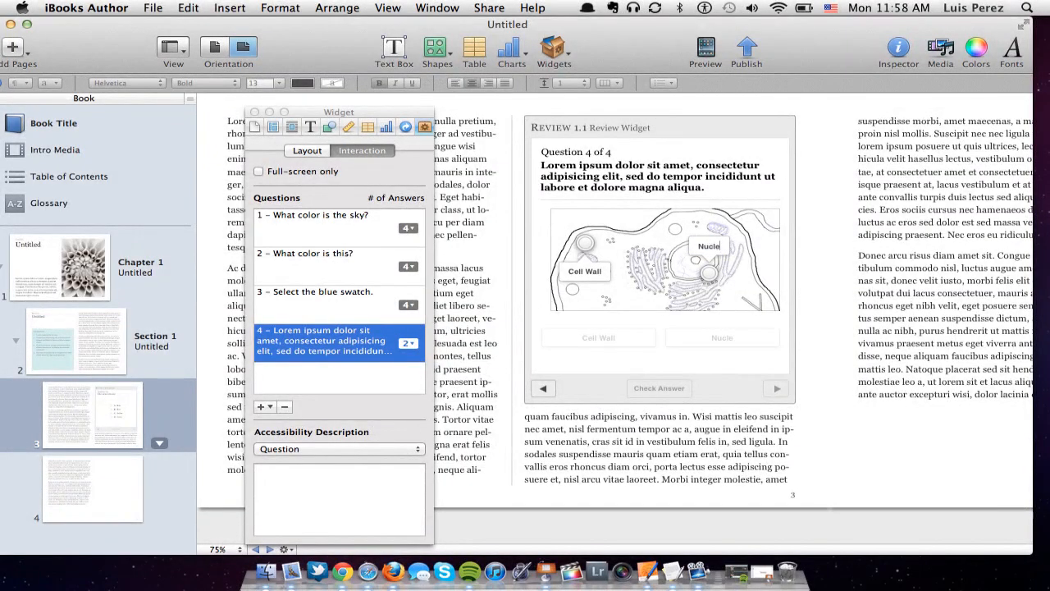
click(653, 351)
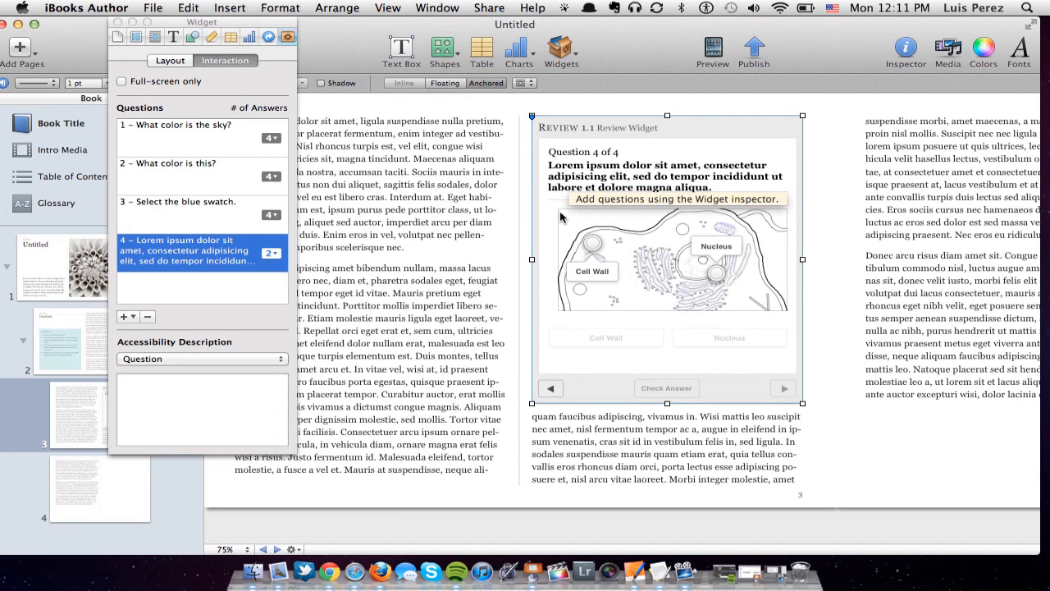
Add a fifth question of the type Drag Thumbnail to Target to the Review widget
click(132, 317)
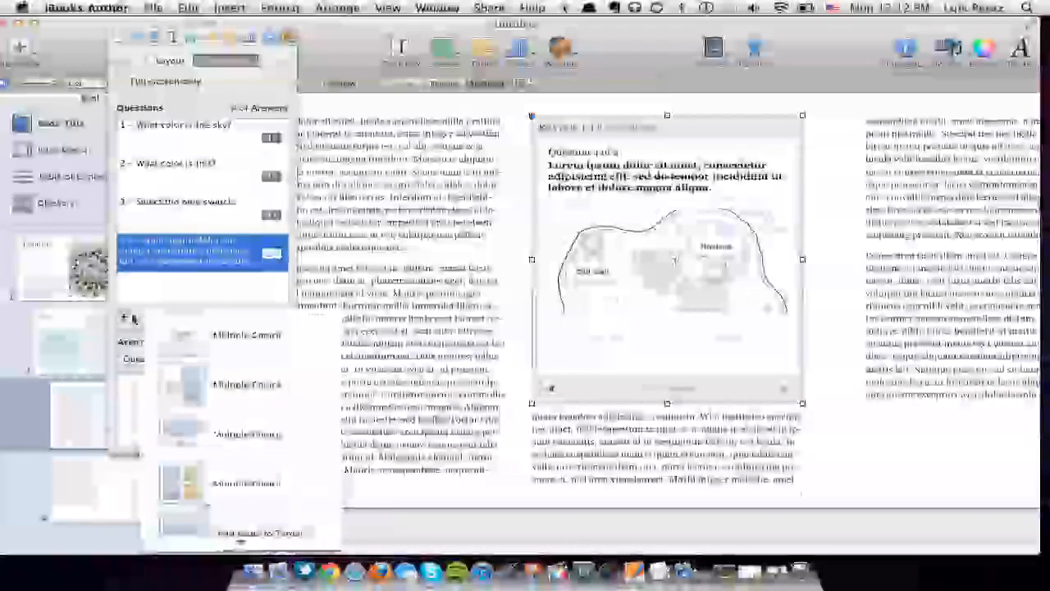
mouse_move(242, 540)
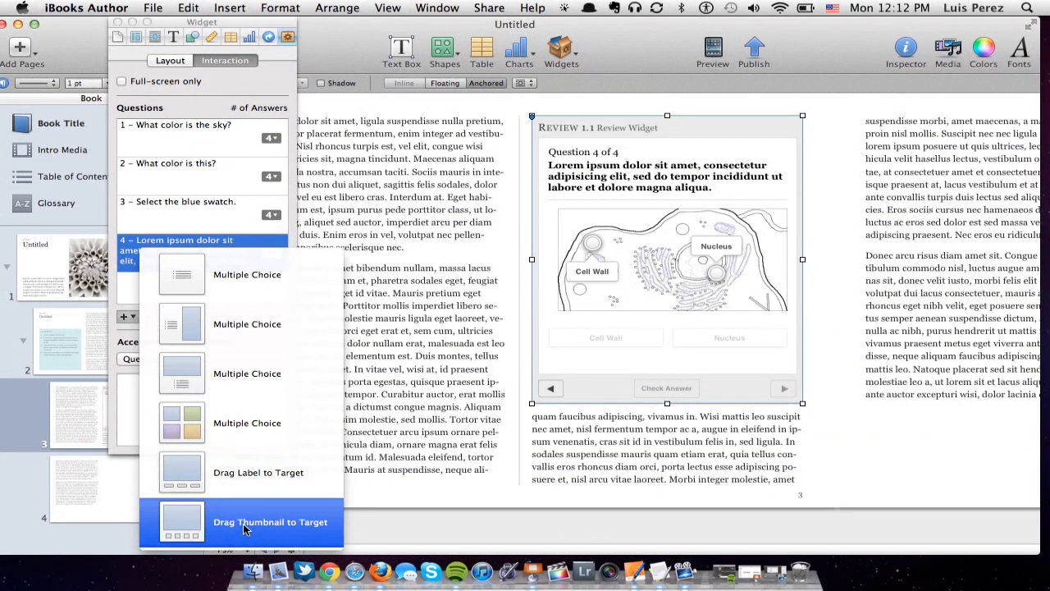
click(244, 530)
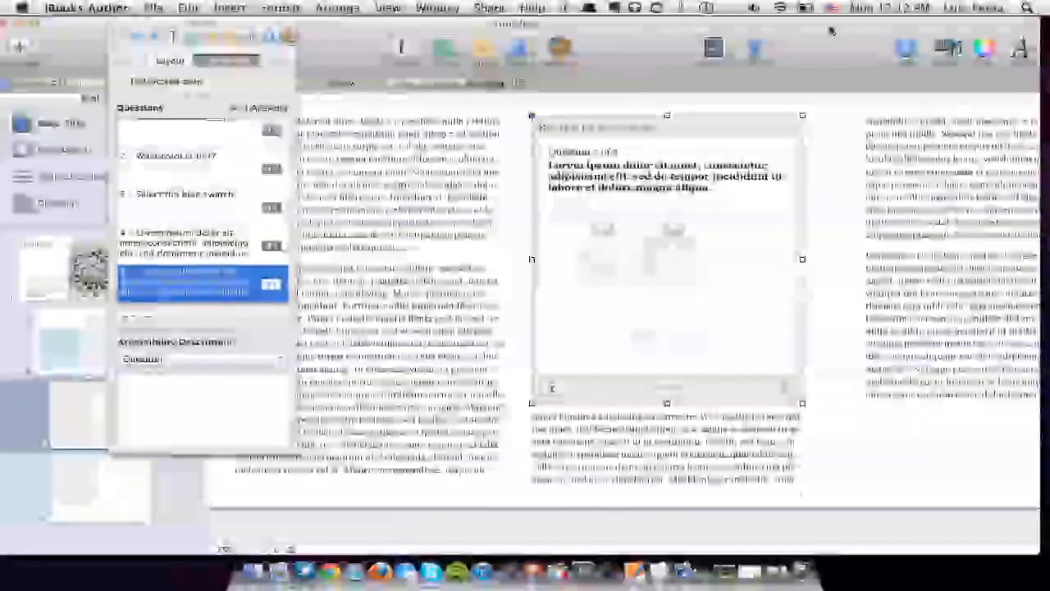
Set celltext.002.jpg from the desktop as the fifth question's background and move its two targets onto the words Cell Wall and Nucleus
drag(829, 28, 538, 6)
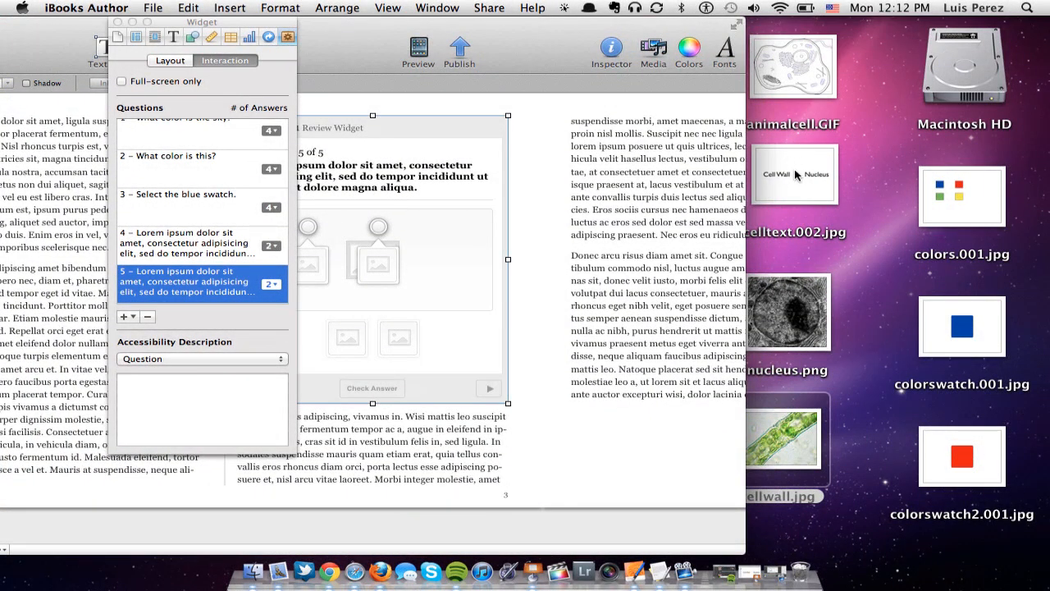
drag(792, 164, 394, 256)
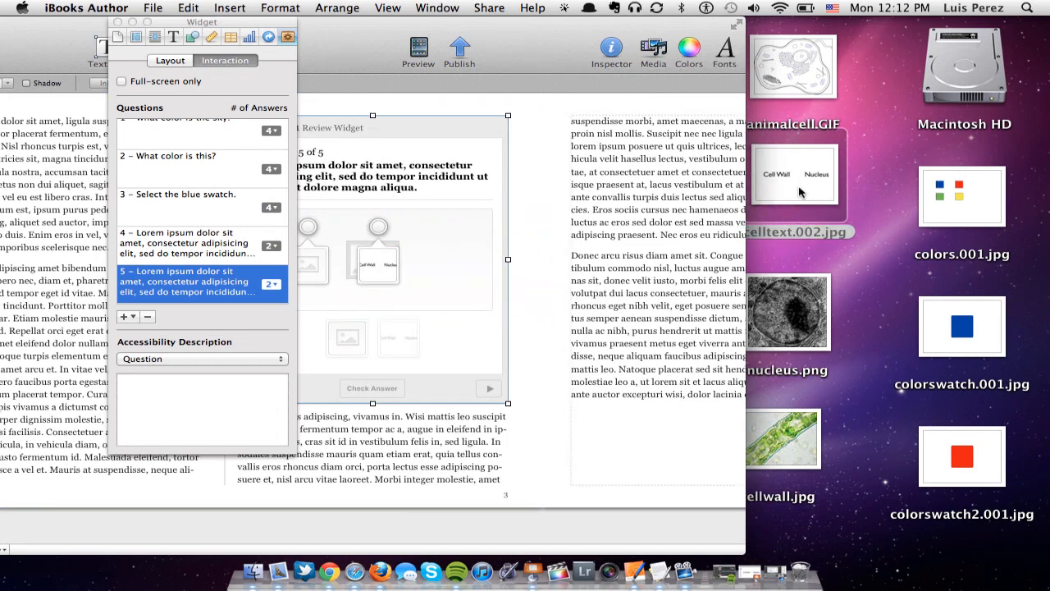
drag(800, 184, 457, 259)
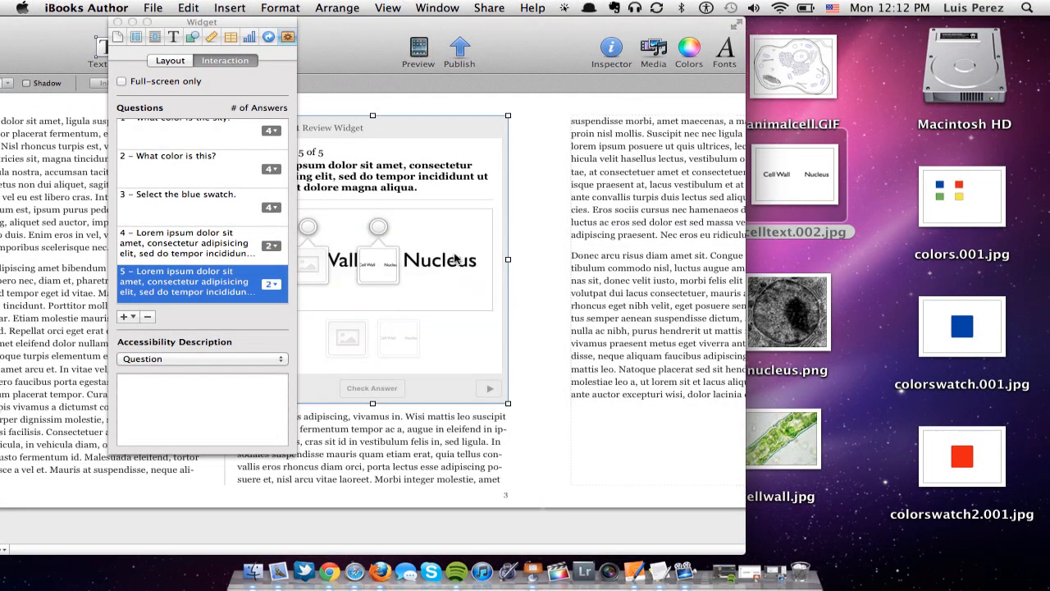
drag(435, 28, 653, 28)
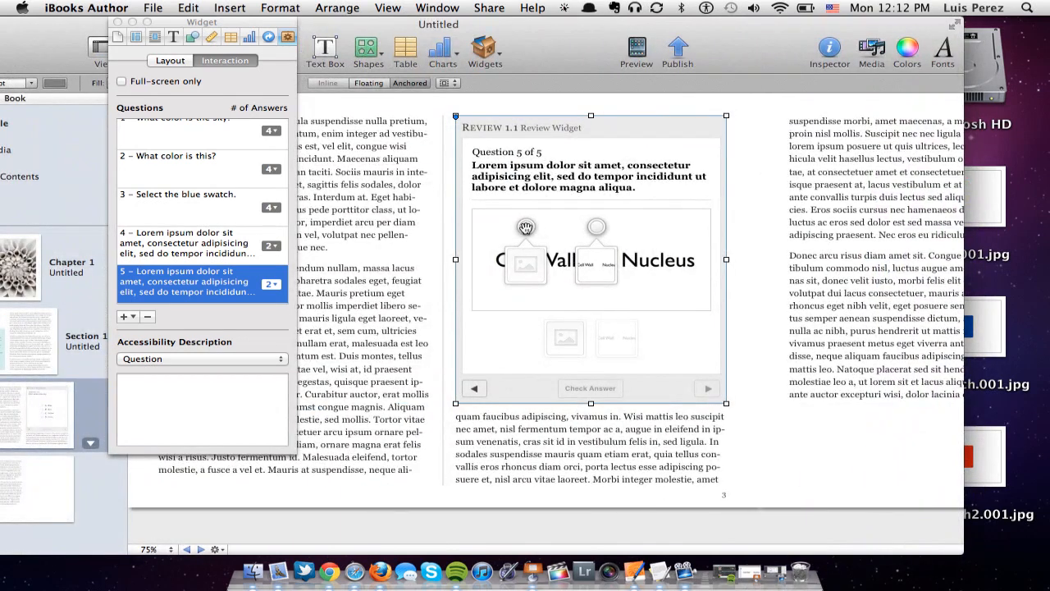
drag(526, 227, 532, 260)
drag(596, 228, 655, 261)
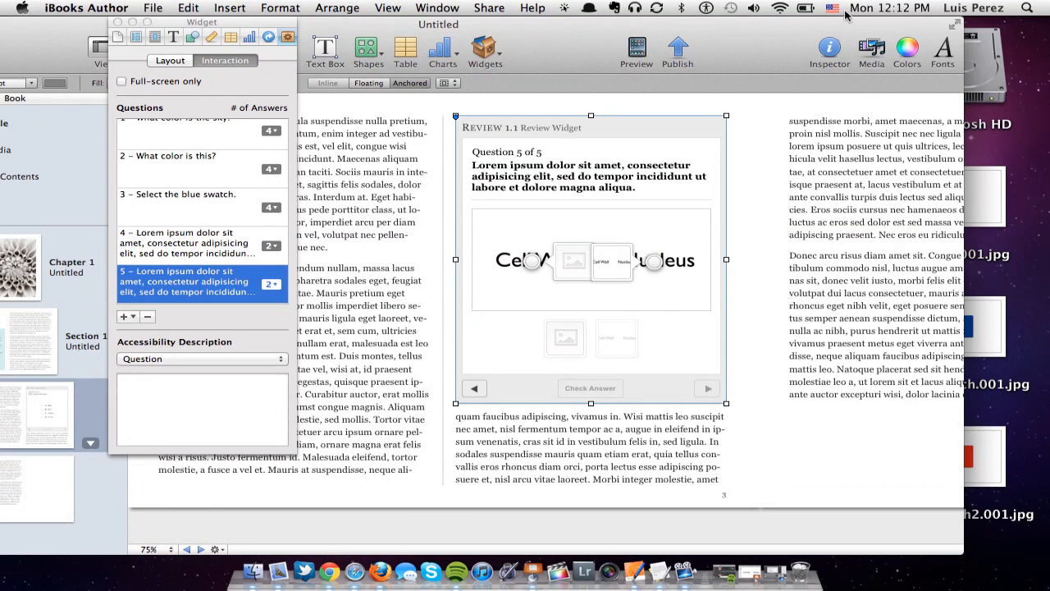
Fill the fifth question's thumbnails with nucleus.png for the Nucleus target and cellwall.jpg for the Cell Wall target
drag(847, 25, 616, 13)
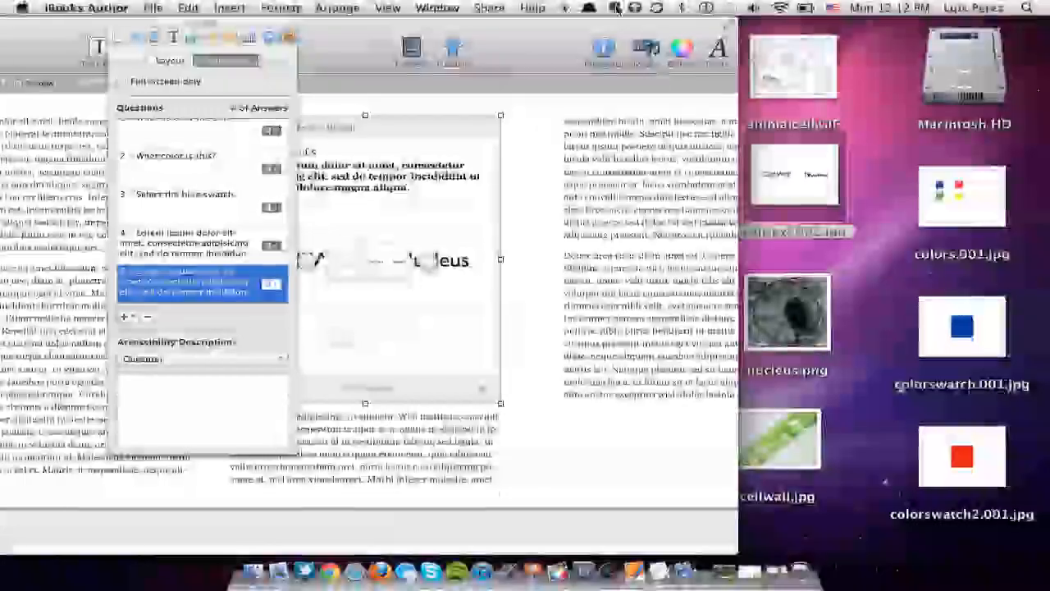
drag(787, 310, 392, 273)
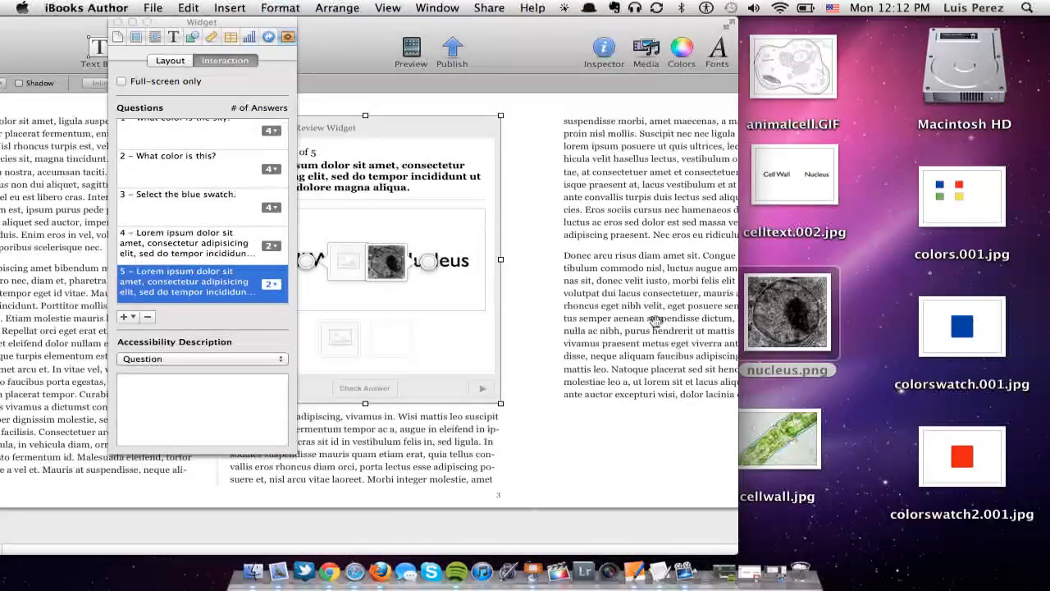
drag(786, 435, 345, 256)
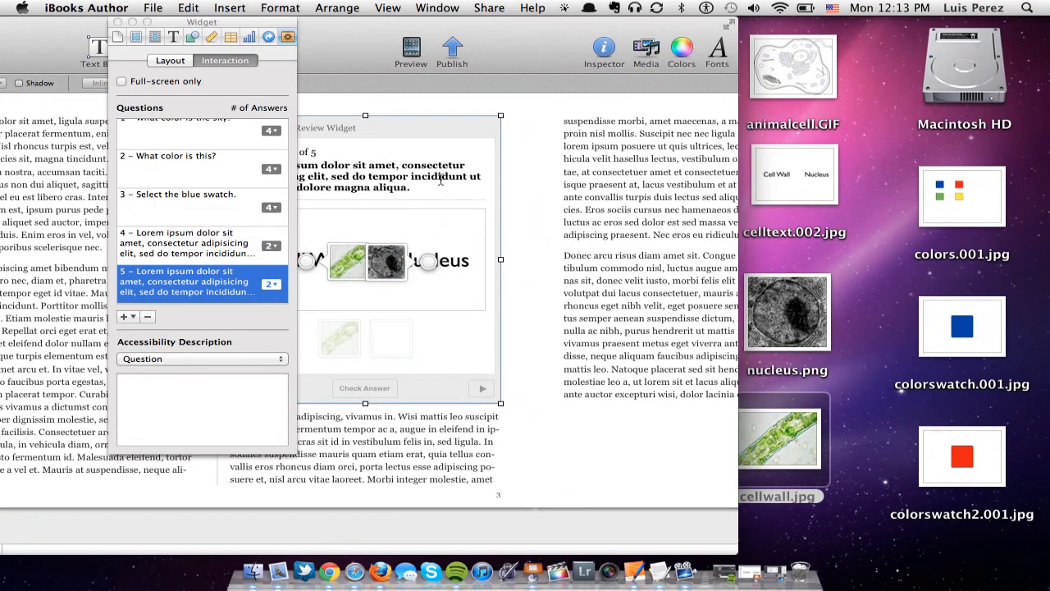
drag(529, 20, 843, 9)
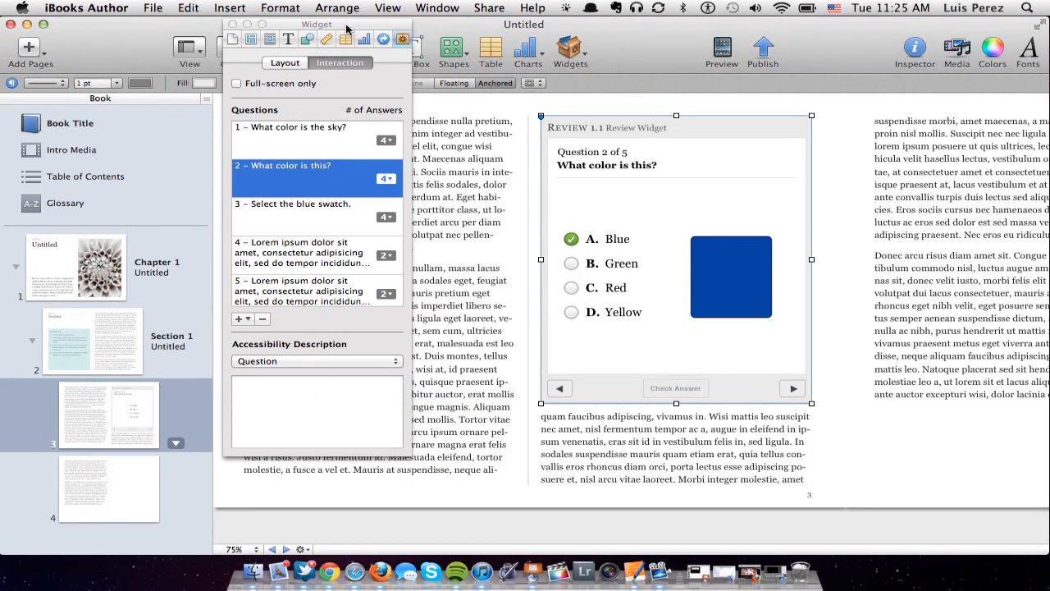
Give the image in the second question the accessibility description "The color of the sky"
drag(346, 29, 345, 114)
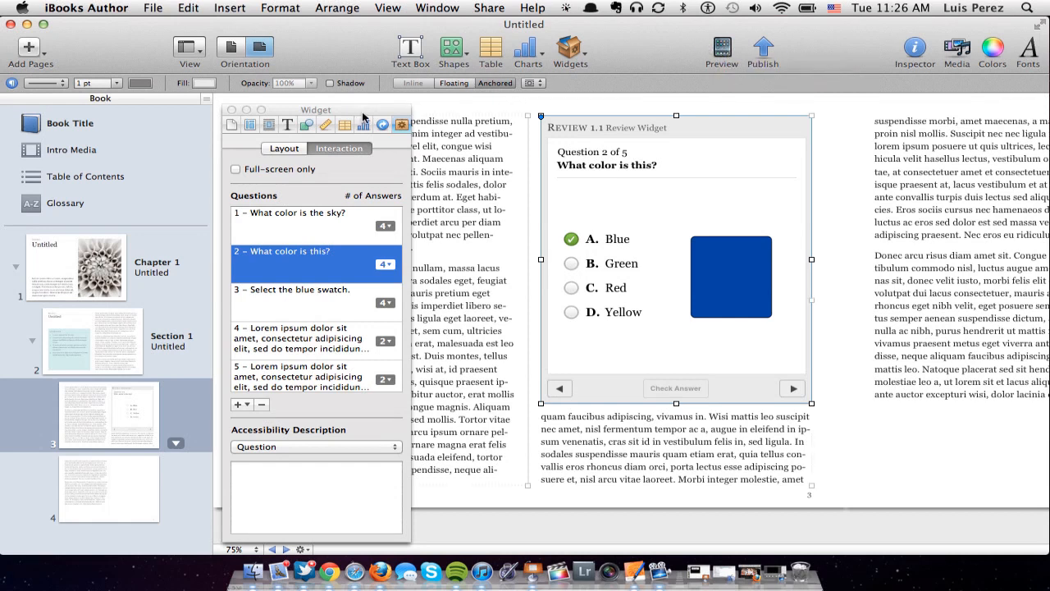
drag(363, 113, 438, 26)
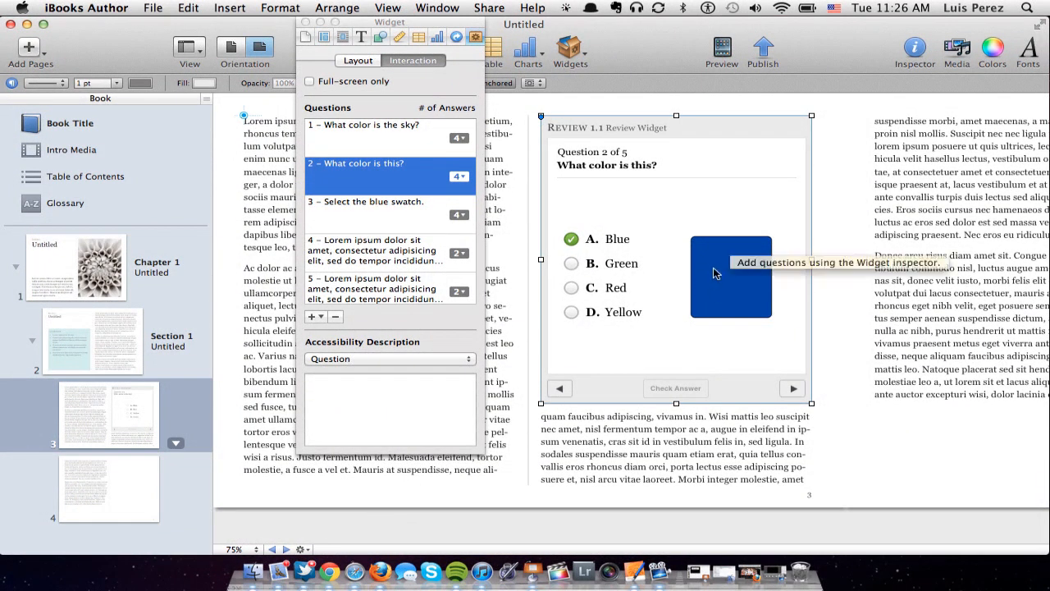
click(469, 362)
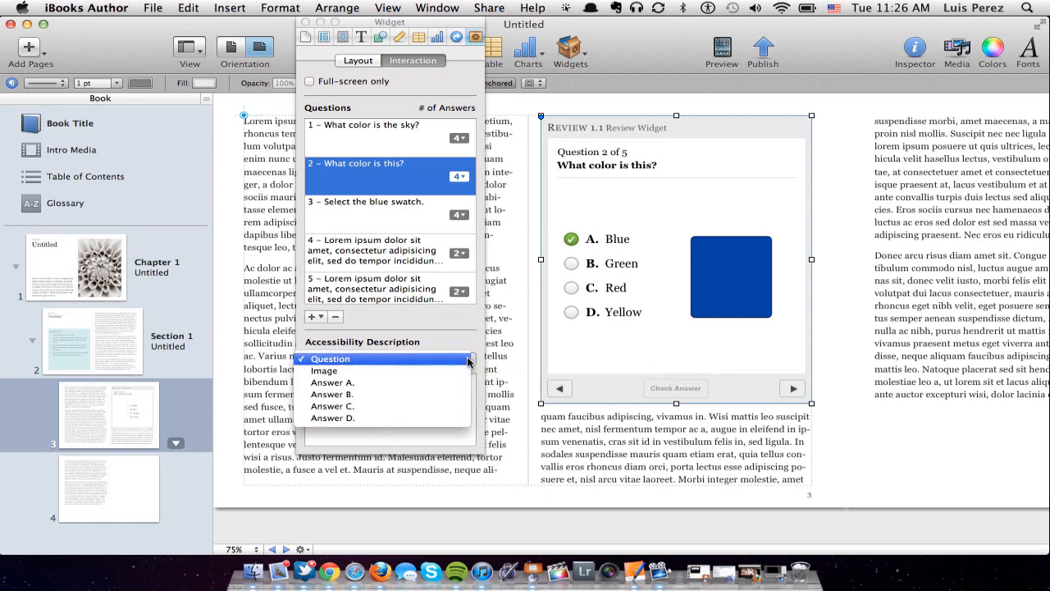
click(379, 372)
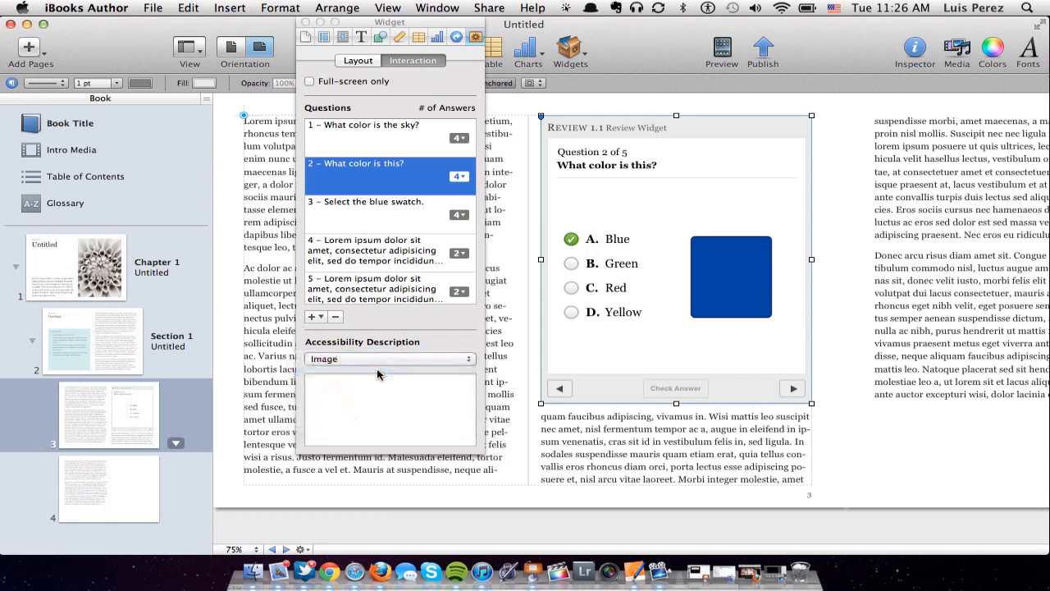
click(327, 383)
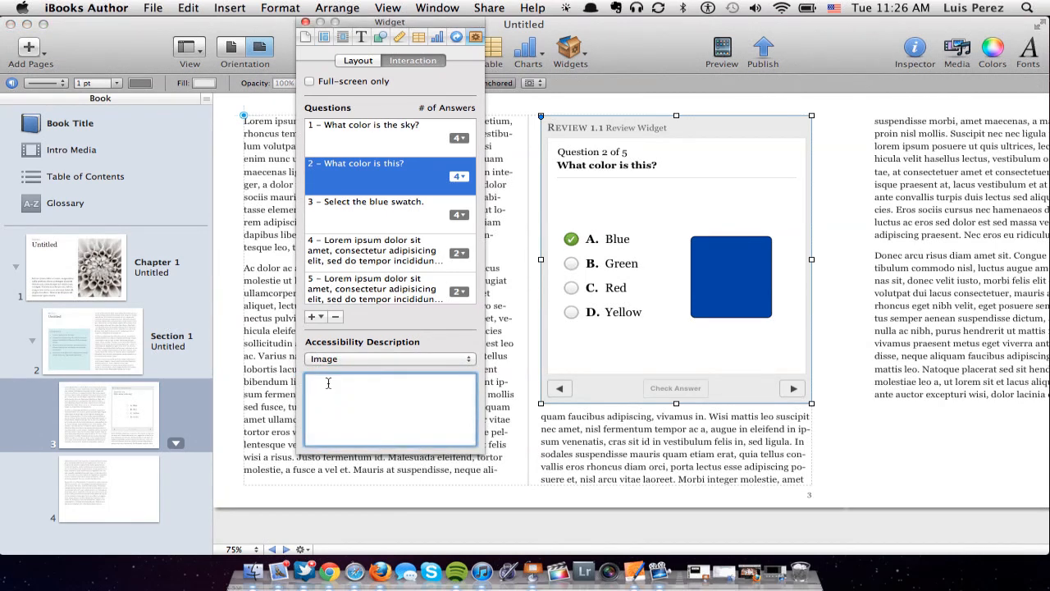
text(THE)
key(BackSpace)
key(BackSpace)
key(BackSpace)
text(he color of the sky)
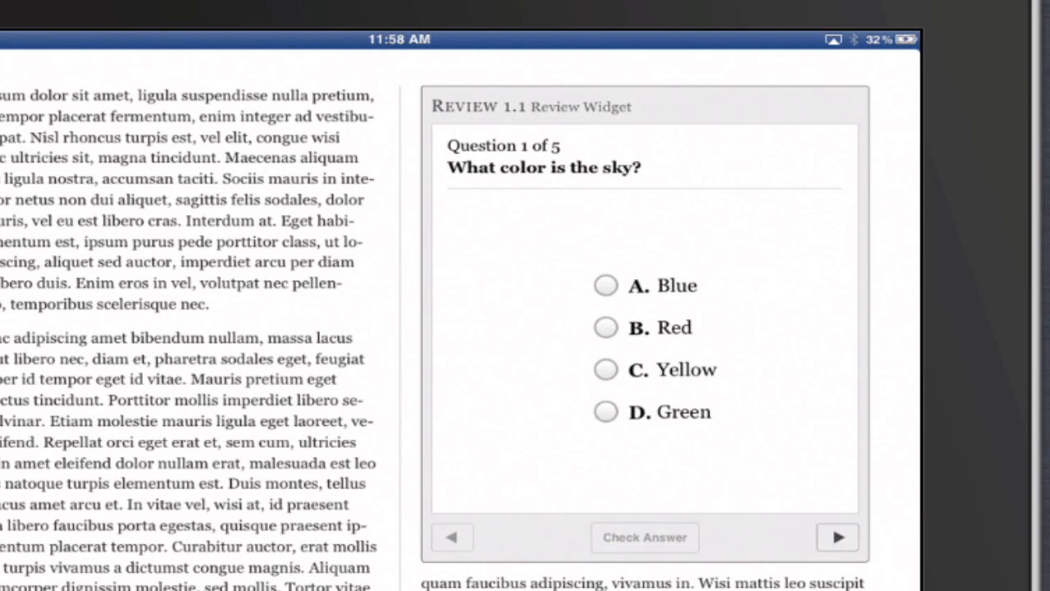
Test the Review widget on the iPad: answer Blue to questions 1 and 2, check the first answer, and advance to question 3
click(606, 286)
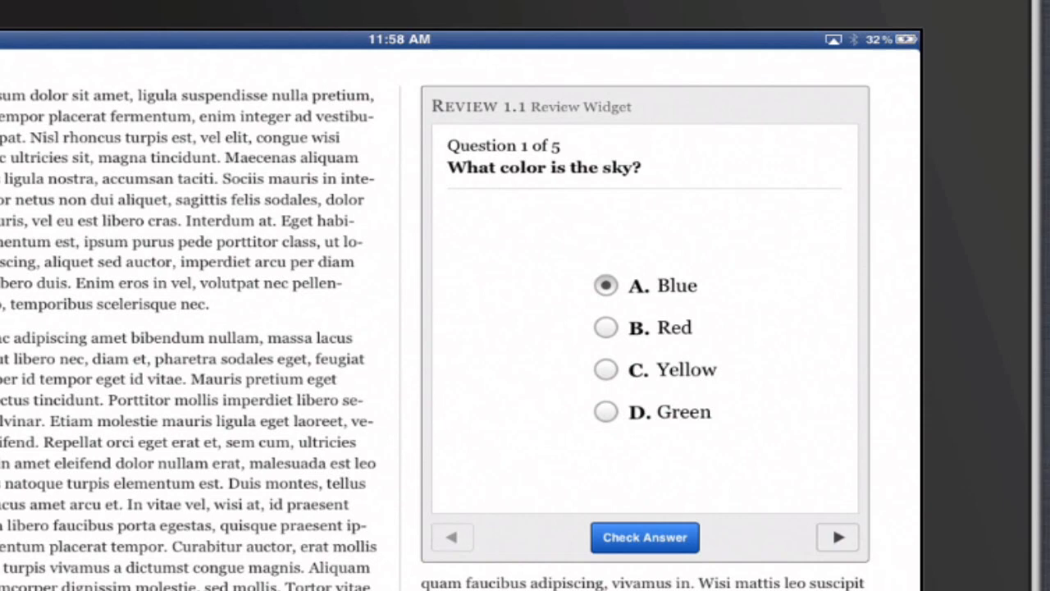
click(645, 537)
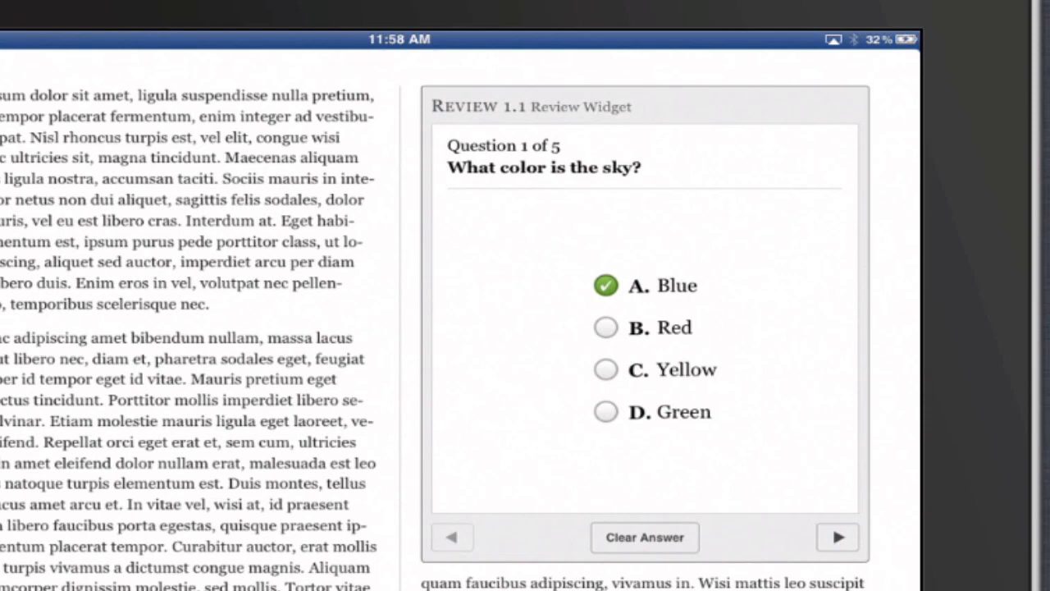
click(837, 537)
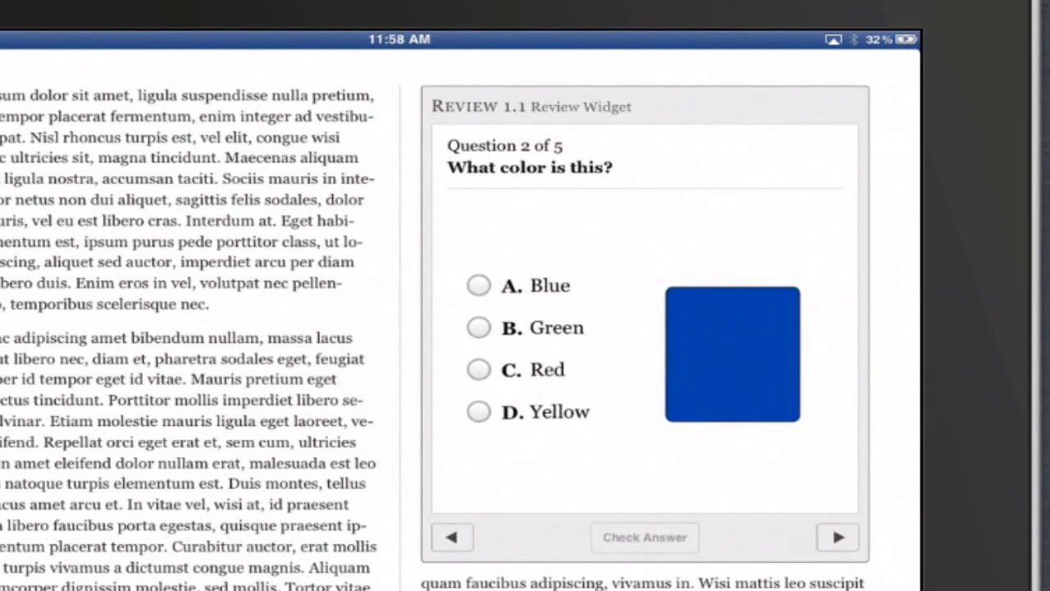
click(479, 286)
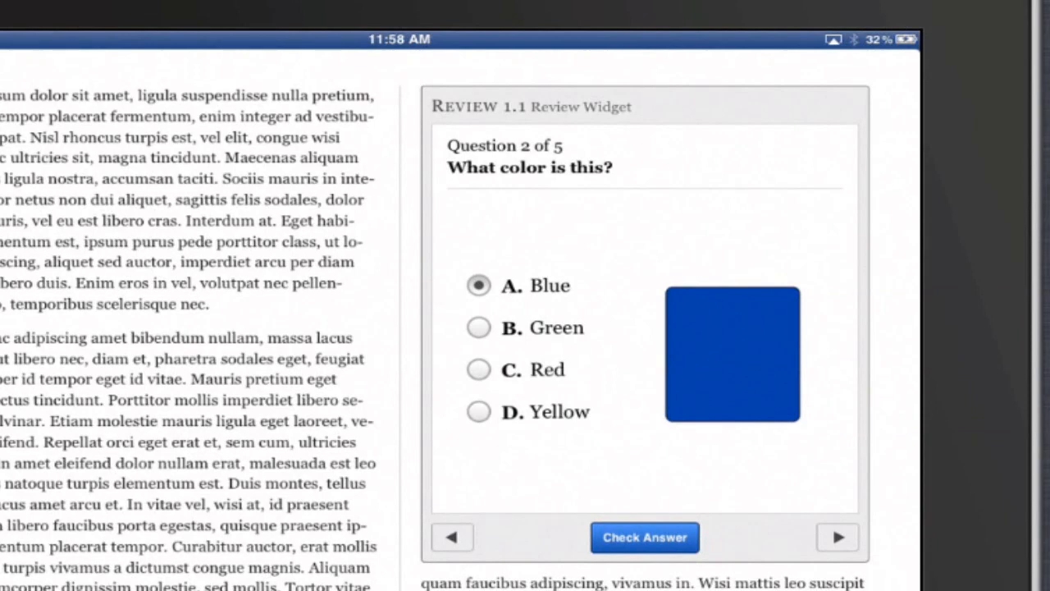
click(837, 537)
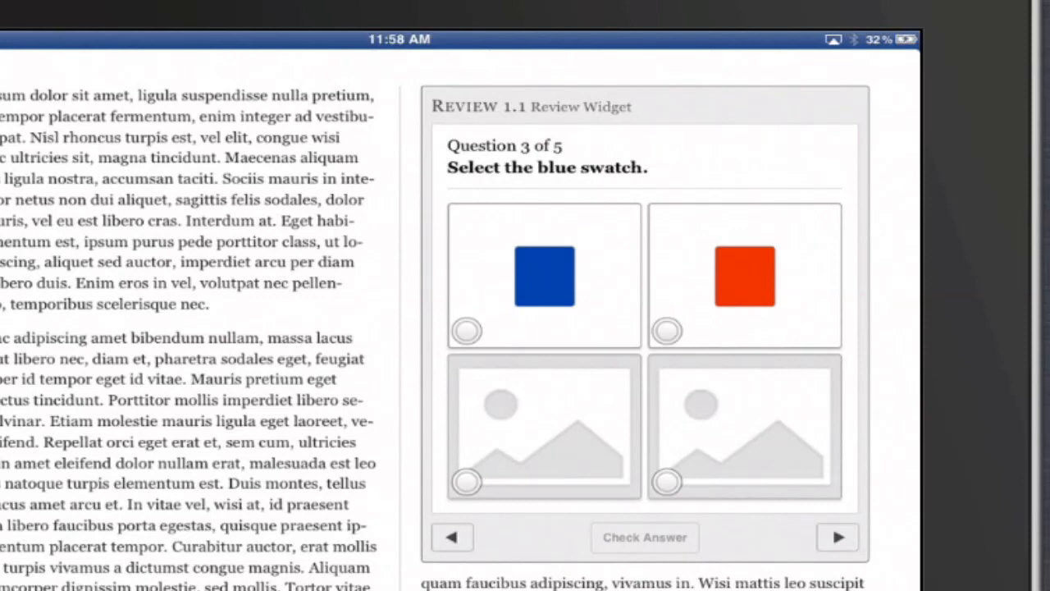
Answer question 3 with the blue swatch, check the answer, and advance to question 4
click(466, 331)
click(645, 536)
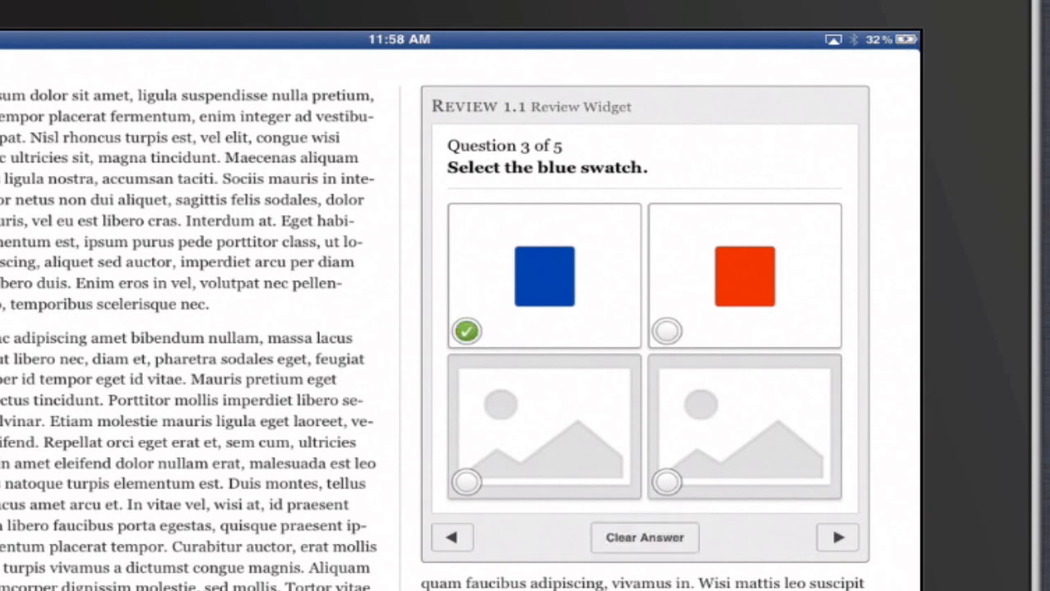
click(838, 537)
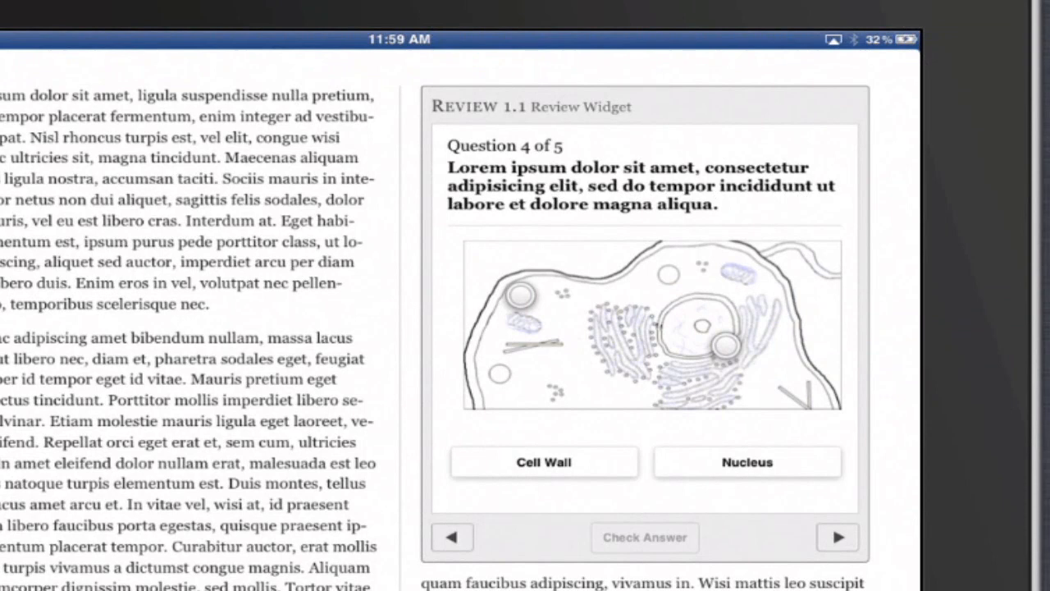
Test a wrong answer in question 4 by swapping the Cell Wall and Nucleus labels, check it, and reset the question to try again
drag(544, 462, 714, 312)
drag(748, 462, 526, 297)
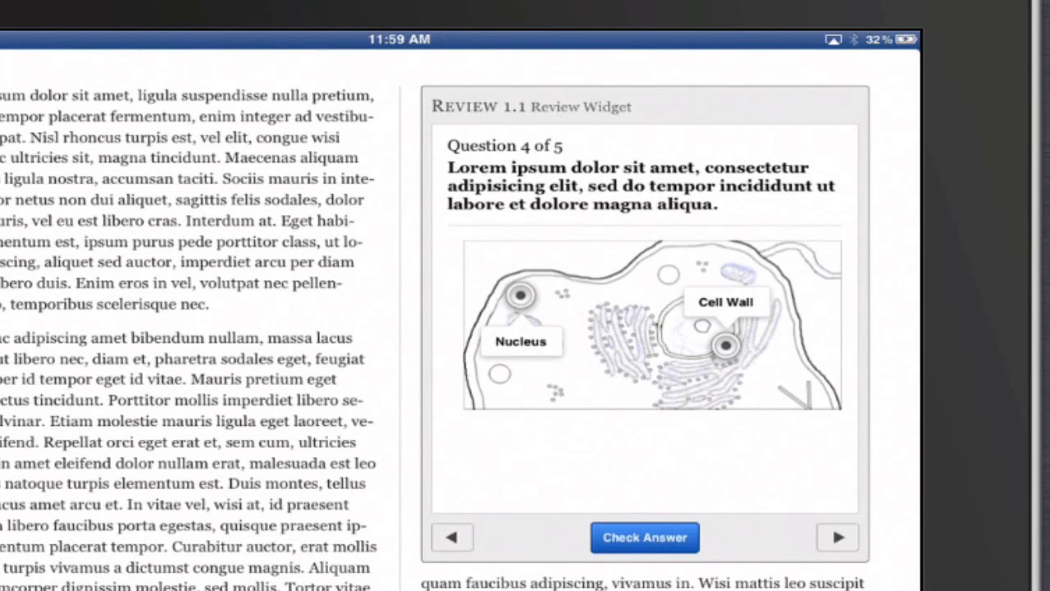
click(645, 537)
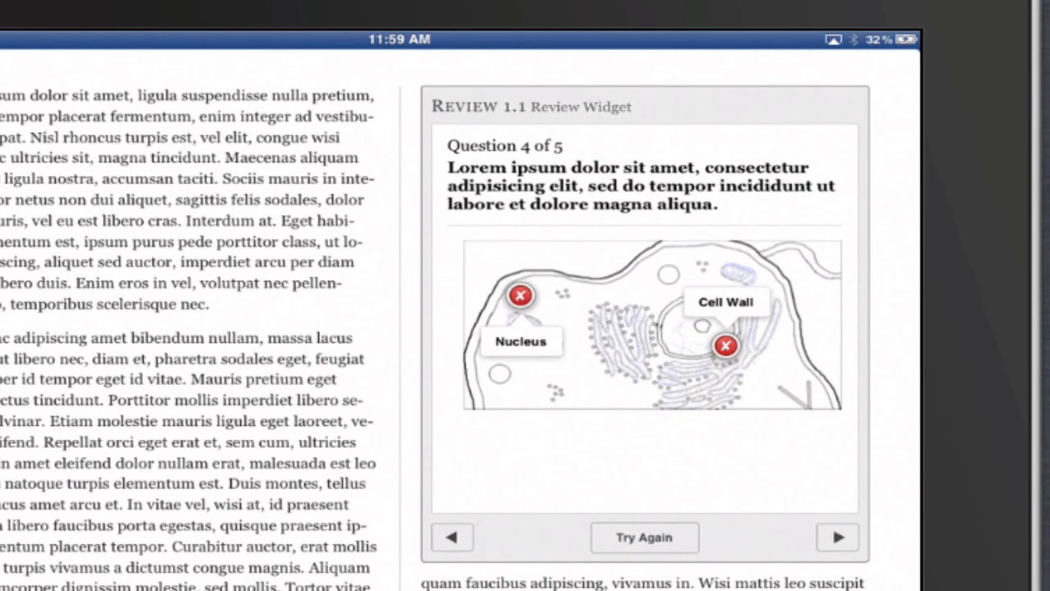
click(644, 537)
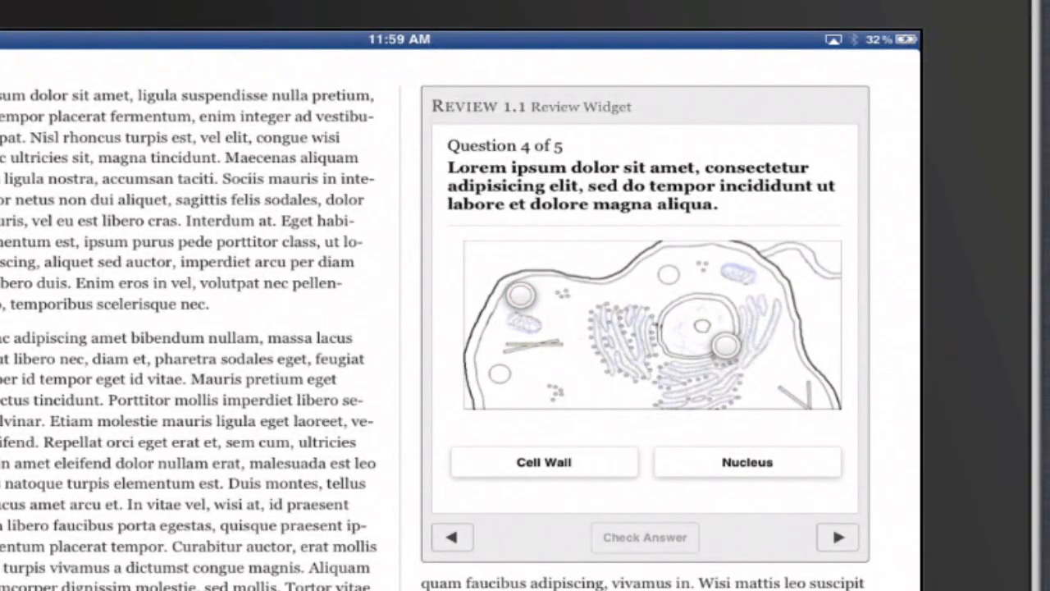
Place the Nucleus and Cell Wall labels on their matching targets in question 4, check the answer, and advance to question 5
drag(747, 461, 726, 346)
click(838, 537)
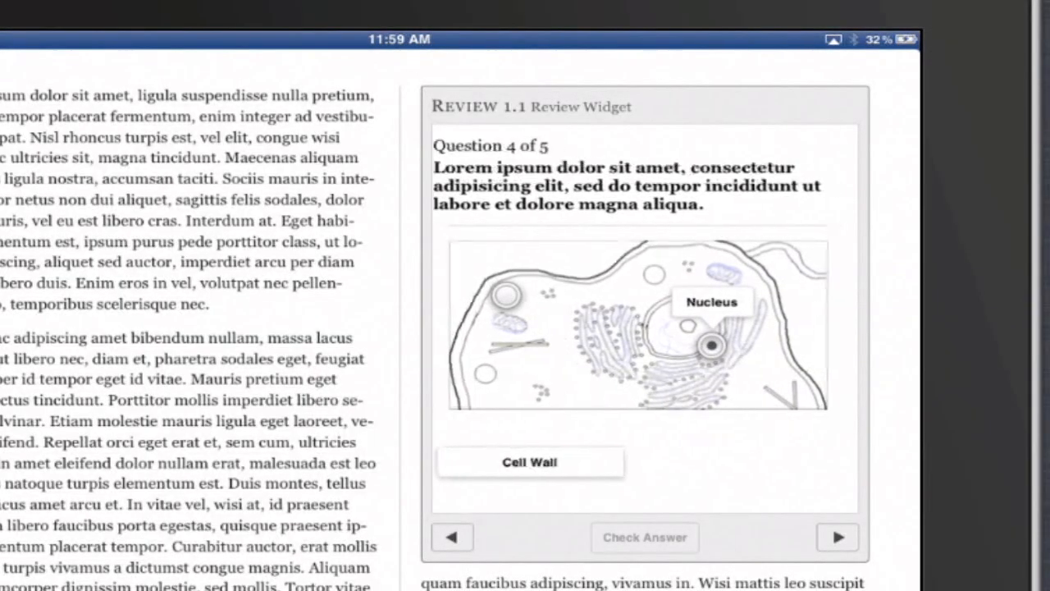
drag(541, 462, 521, 336)
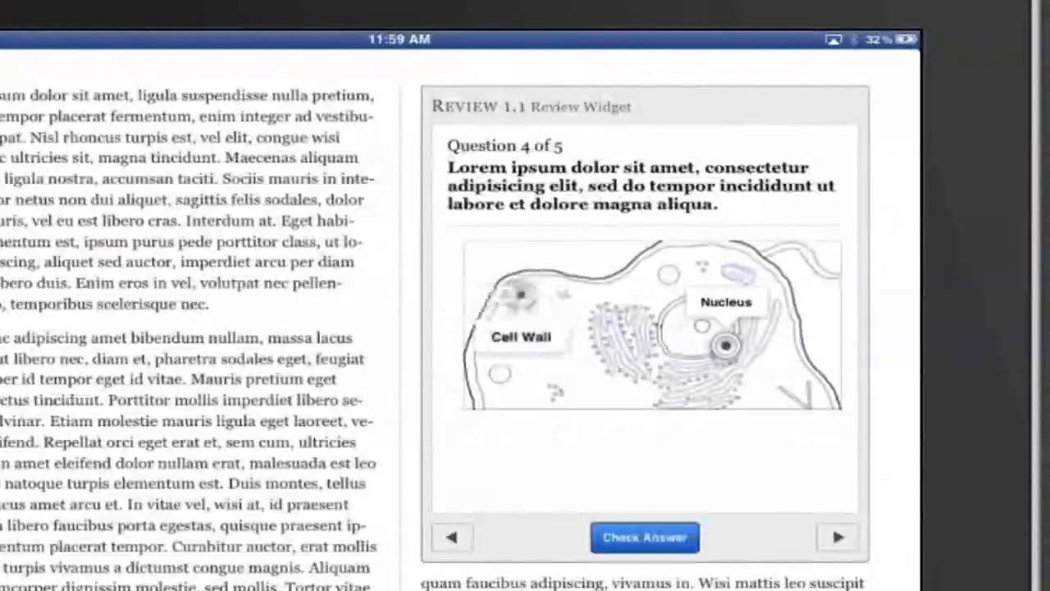
click(645, 538)
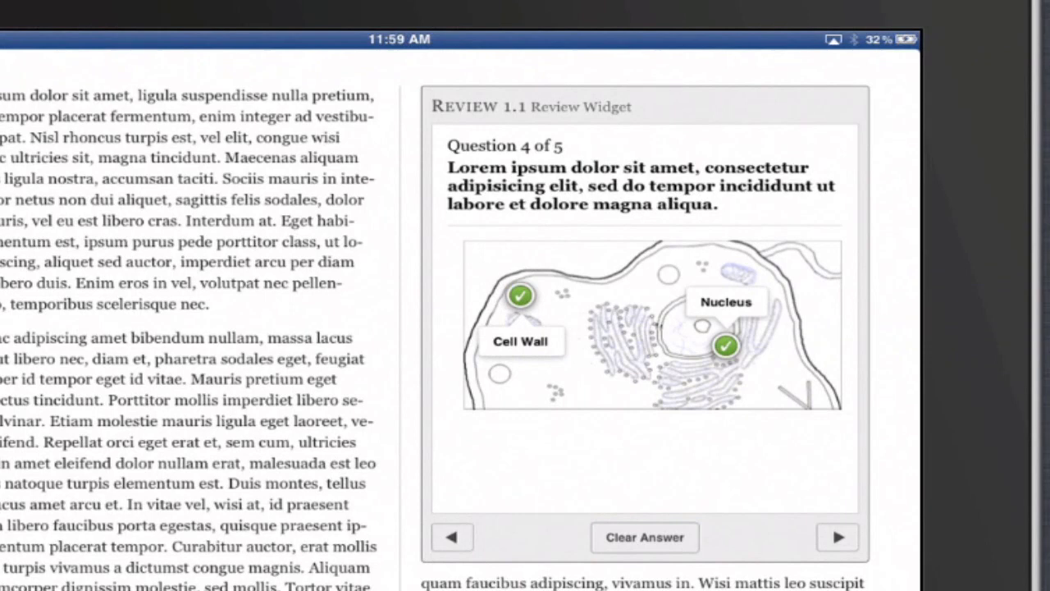
click(837, 537)
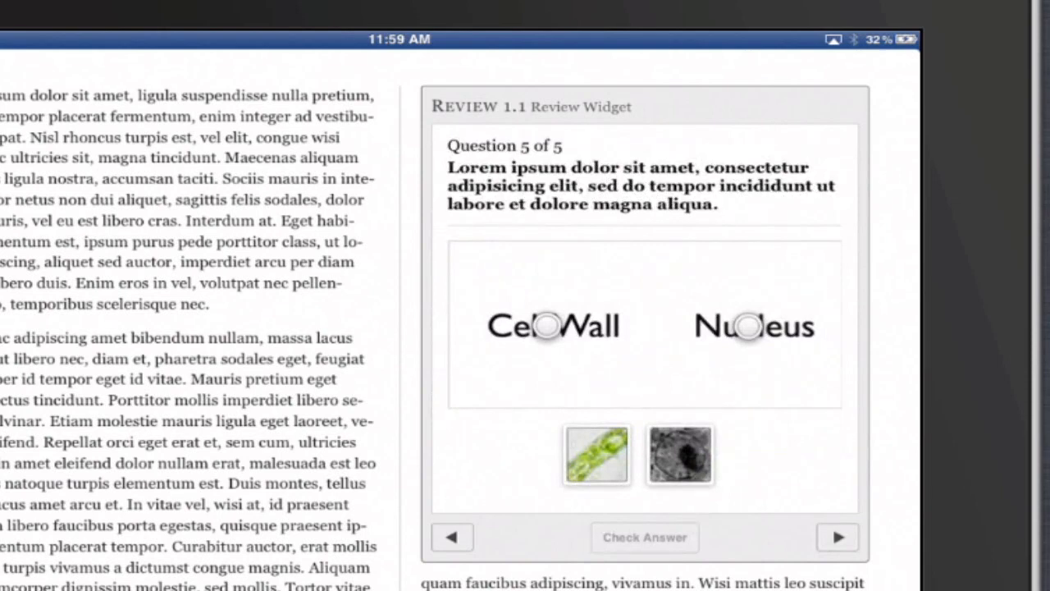
Match the nucleus and cell wall thumbnails to their named targets in question 5 and check the answer
drag(680, 454, 750, 327)
drag(597, 455, 549, 323)
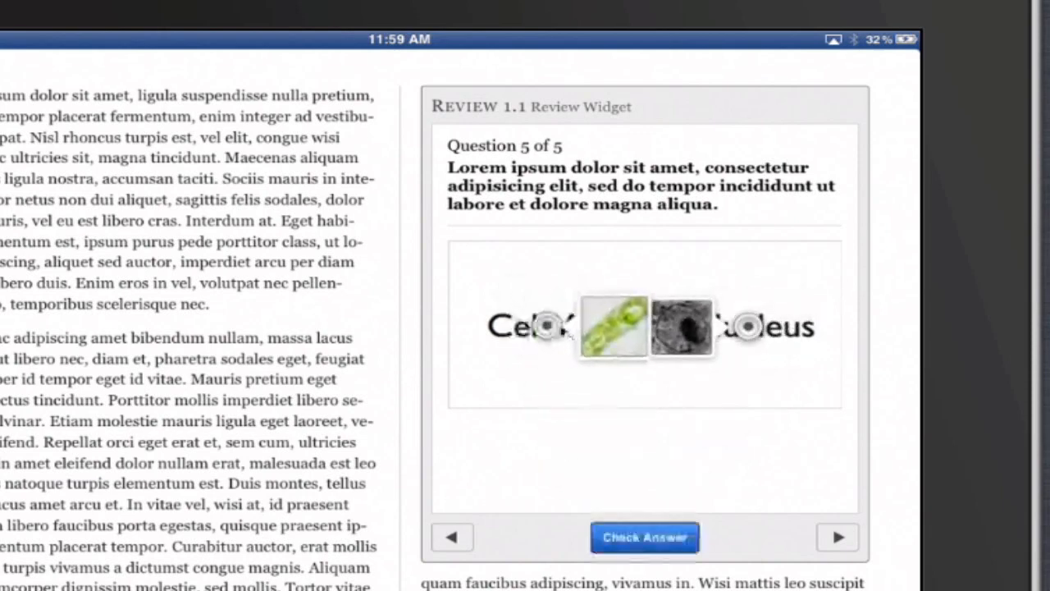
click(645, 538)
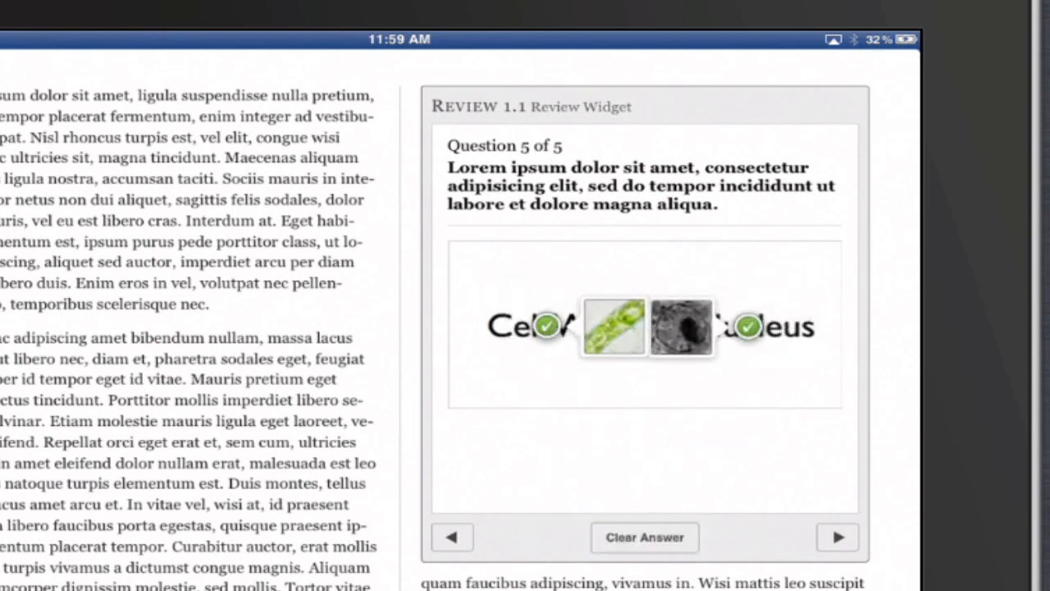
Go to the review's results page and start the quiz over, clearing all answers
click(838, 538)
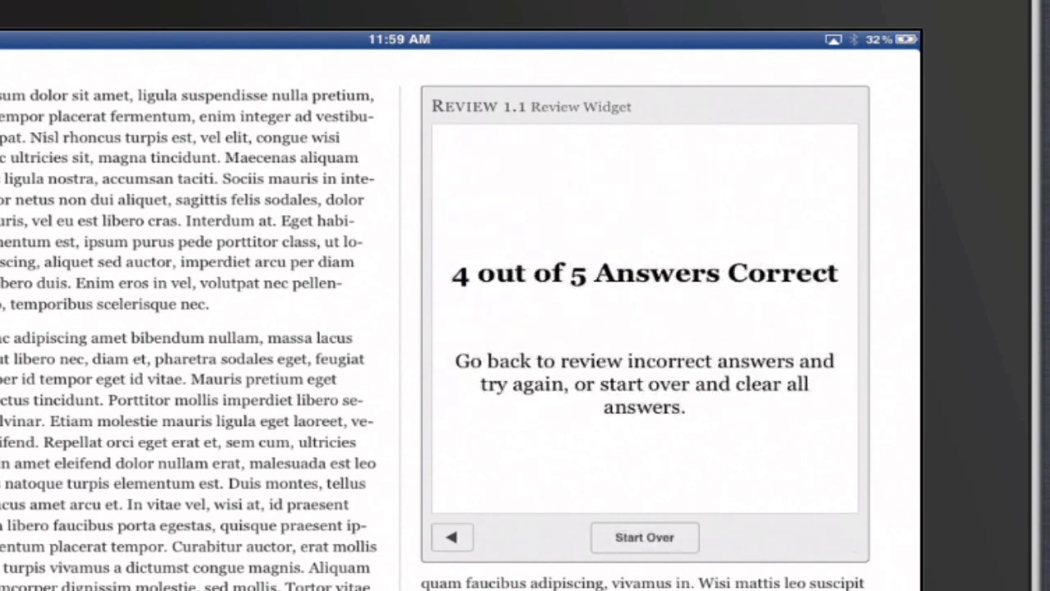
click(645, 538)
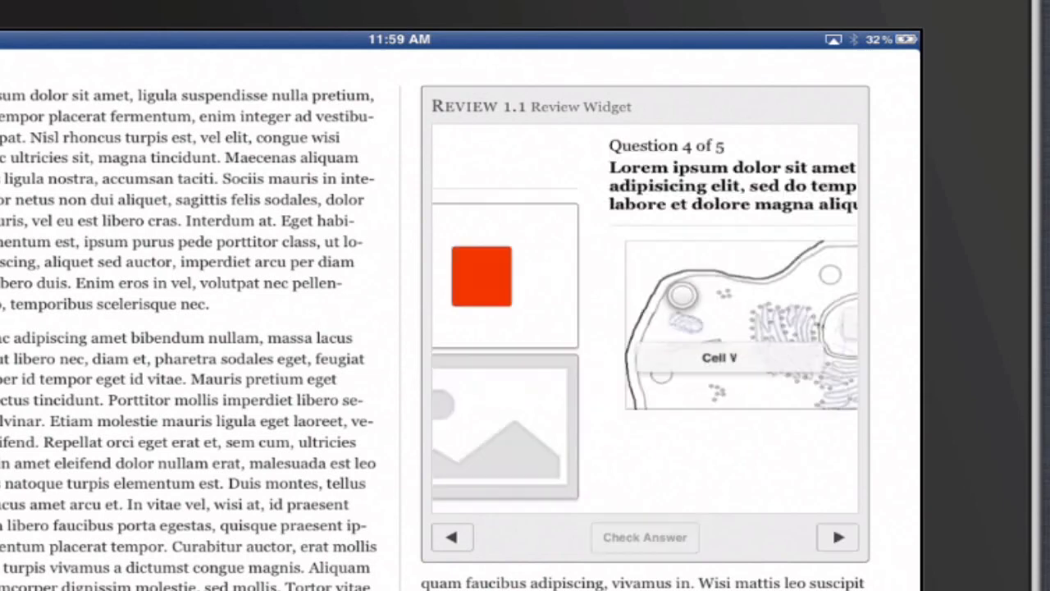